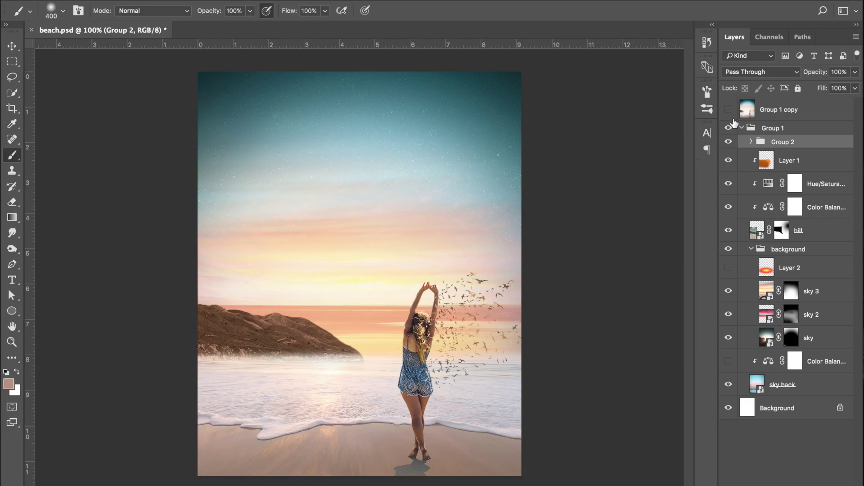
# Show the Group 1 copy layer to compare the finished look with the current composite, and hide it again
pyautogui.click(729, 110)
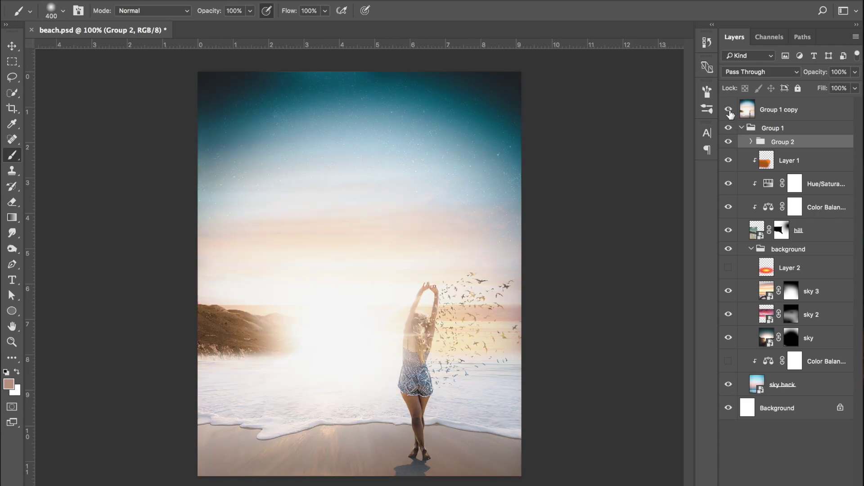
pyautogui.click(729, 111)
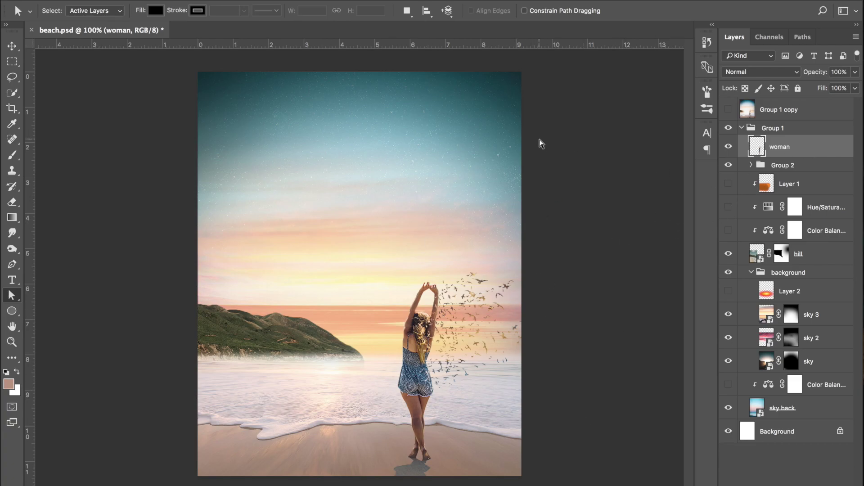
# Find the Camera Raw Filter command and open the filter on the woman layer
pyautogui.click(421, 0)
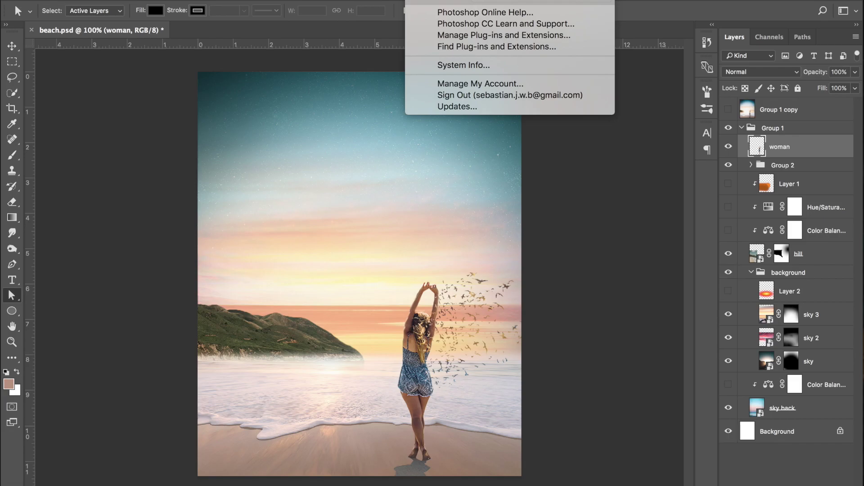
pyautogui.write('camera raw')
pyautogui.moveTo(519, 63)
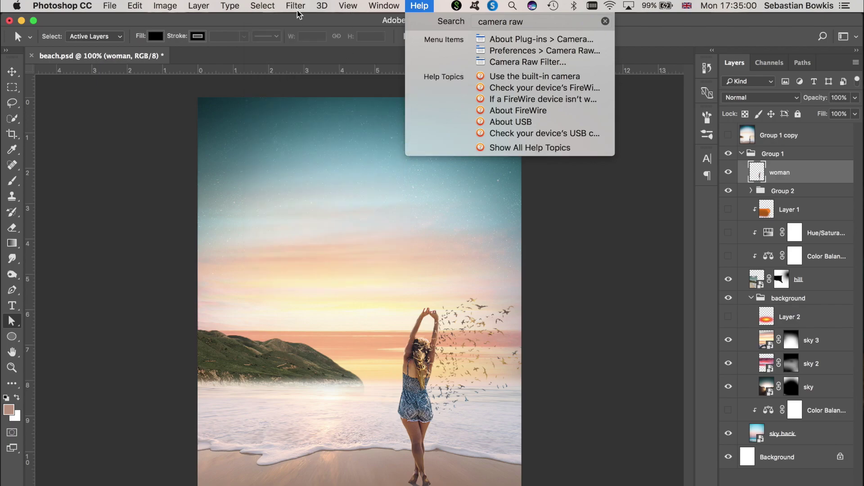
pyautogui.moveTo(297, 9)
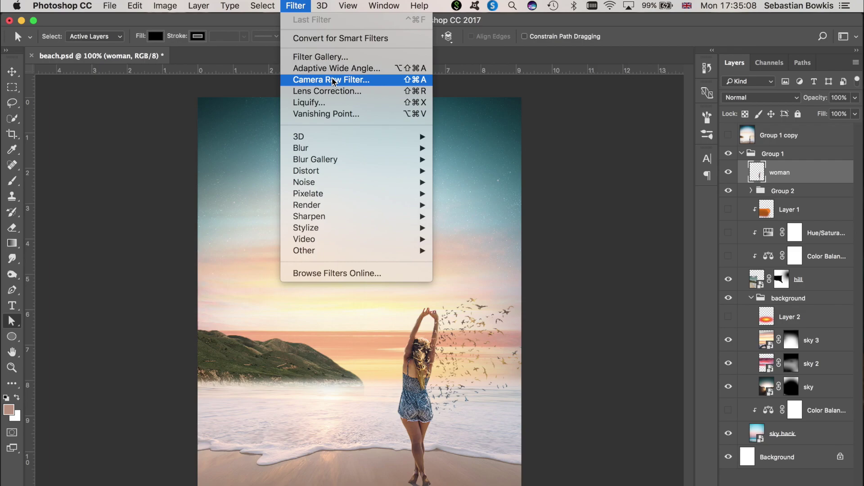
pyautogui.click(431, 357)
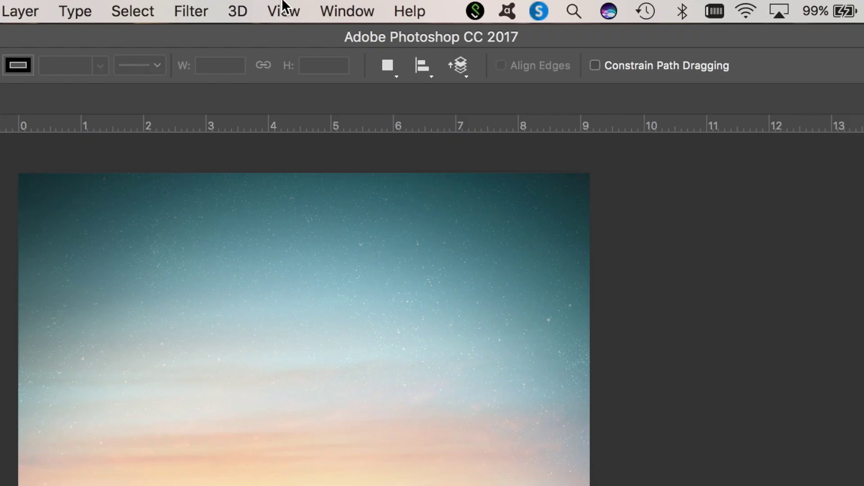
pyautogui.click(295, 6)
pyautogui.click(255, 141)
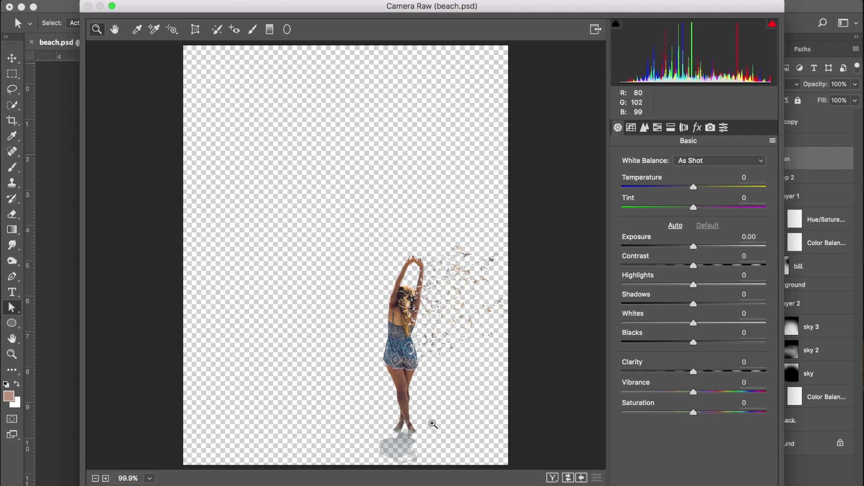
# Warm the woman's white balance by setting Temperature to +12 and Tint to +11
pyautogui.moveTo(299, 322); pyautogui.dragTo(338, 327)
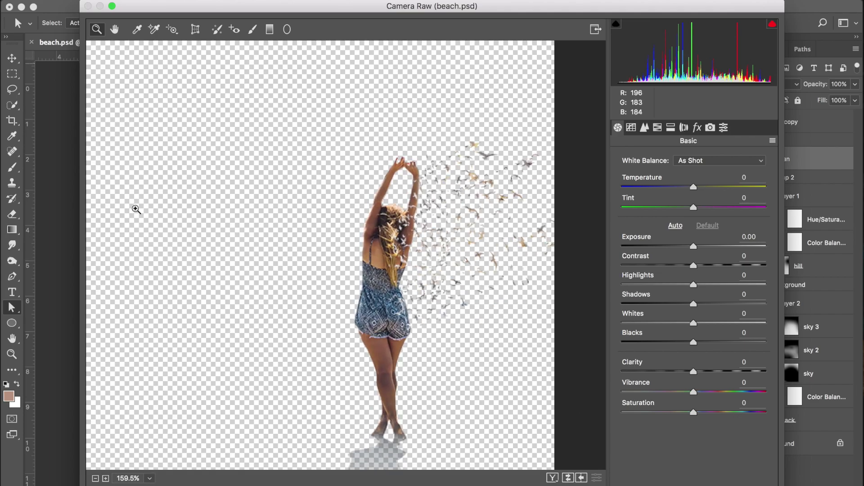
pyautogui.moveTo(258, 129); pyautogui.dragTo(223, 93)
pyautogui.moveTo(327, 223); pyautogui.dragTo(361, 224)
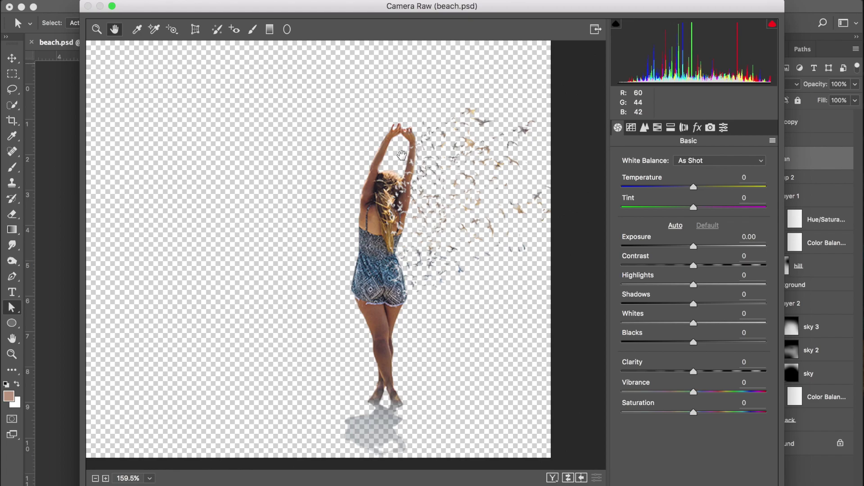
pyautogui.press('z')
pyautogui.moveTo(689, 188)
pyautogui.mouseDown()
pyautogui.moveTo(627, 190)
pyautogui.moveTo(763, 180)
pyautogui.moveTo(686, 192)
pyautogui.moveTo(699, 191)
pyautogui.mouseUp()
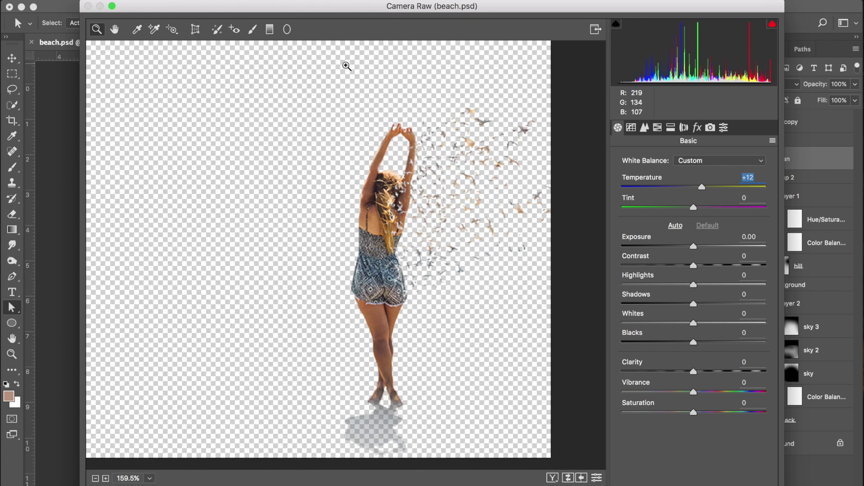
pyautogui.moveTo(226, 12); pyautogui.dragTo(196, 10)
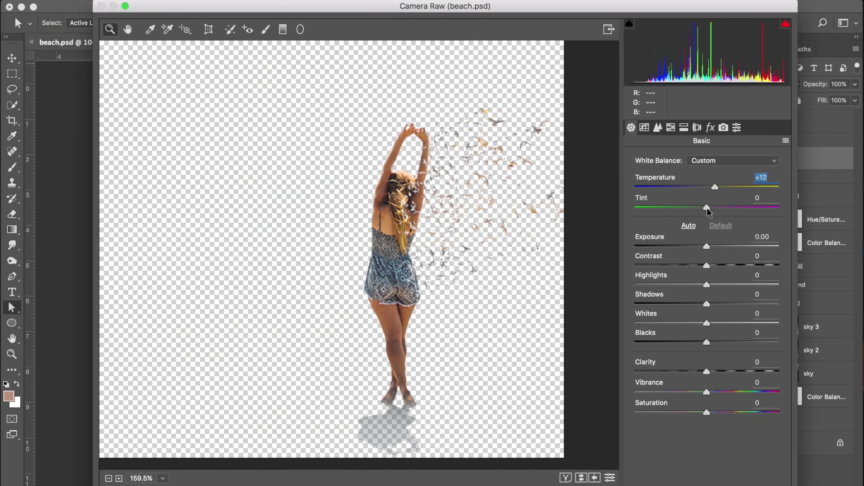
pyautogui.moveTo(708, 208)
pyautogui.mouseDown()
pyautogui.moveTo(593, 208)
pyautogui.moveTo(831, 212)
pyautogui.moveTo(710, 214)
pyautogui.mouseUp()
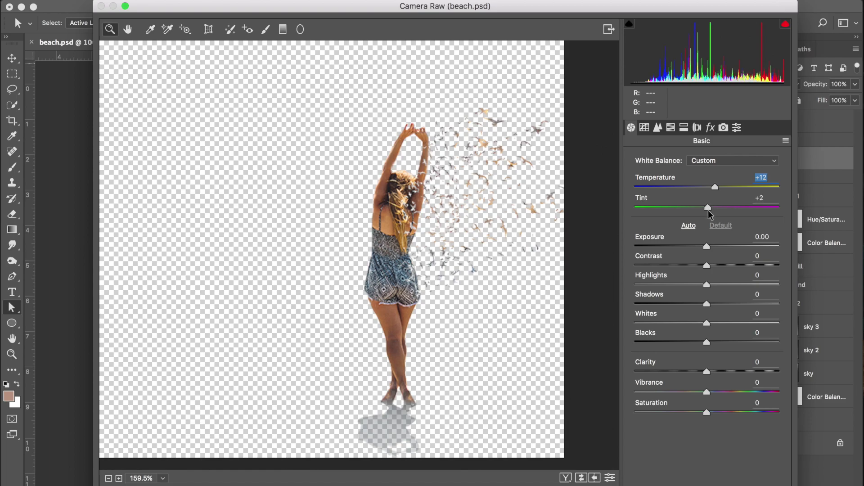
pyautogui.moveTo(710, 215); pyautogui.dragTo(717, 215)
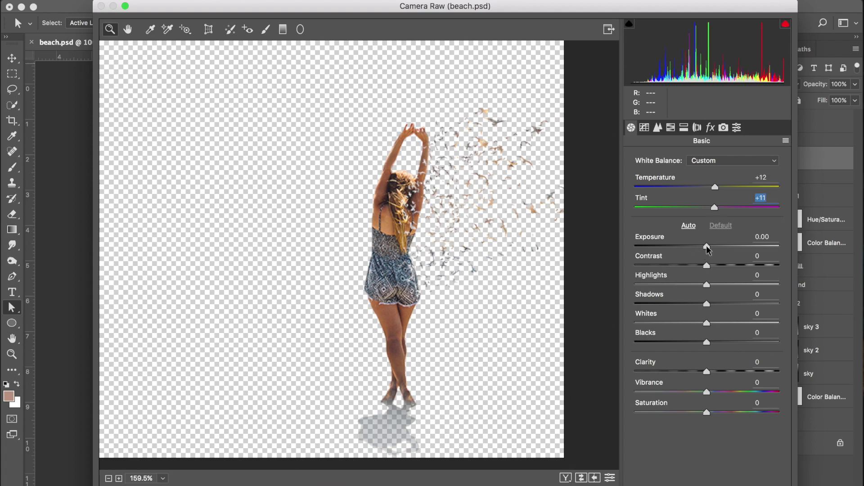
# Set the woman's Exposure to +0.30 and Contrast to -15, testing the lowest values first
pyautogui.moveTo(707, 247); pyautogui.dragTo(628, 247)
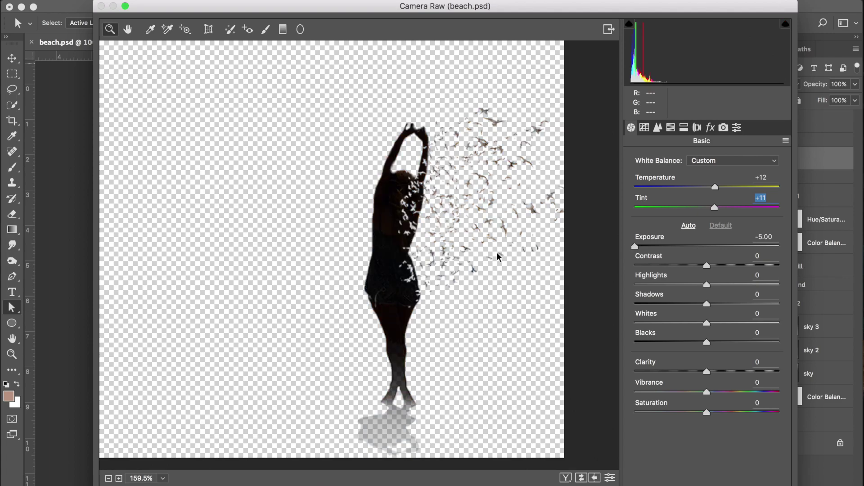
pyautogui.moveTo(497, 253); pyautogui.dragTo(712, 252)
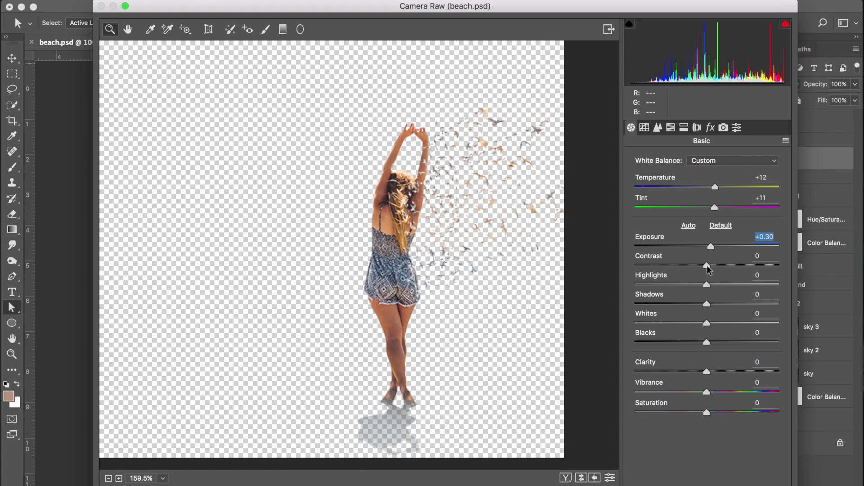
pyautogui.moveTo(706, 265); pyautogui.dragTo(634, 265)
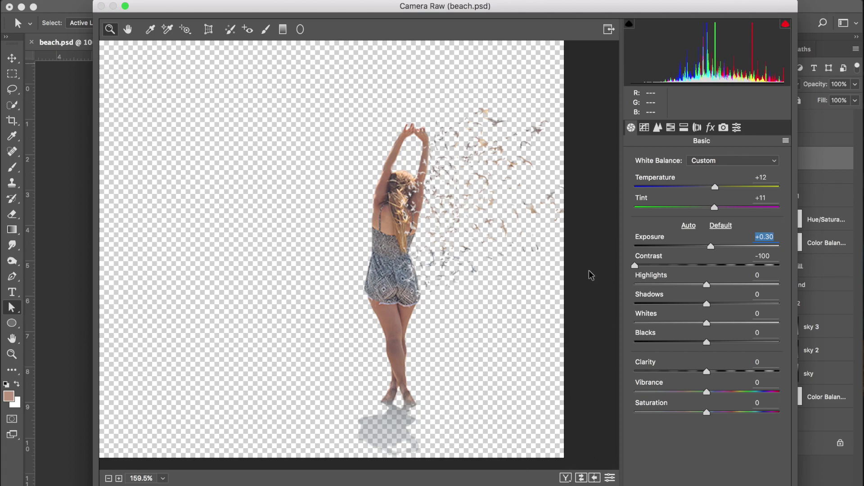
pyautogui.moveTo(680, 266)
pyautogui.mouseDown()
pyautogui.moveTo(723, 259)
pyautogui.moveTo(696, 268)
pyautogui.mouseUp()
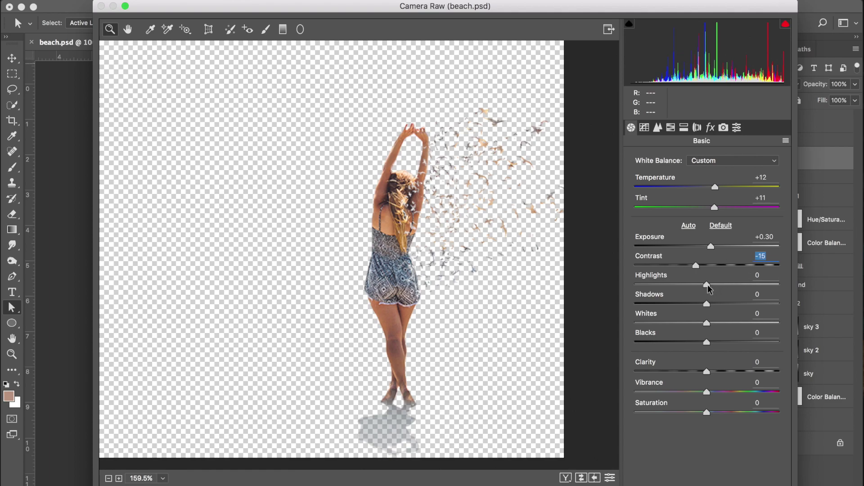
# Balance the woman's tonal range with Highlights +19, Shadows -12, Whites -6 and Blacks +10
pyautogui.click(692, 298)
pyautogui.moveTo(706, 285); pyautogui.dragTo(663, 296)
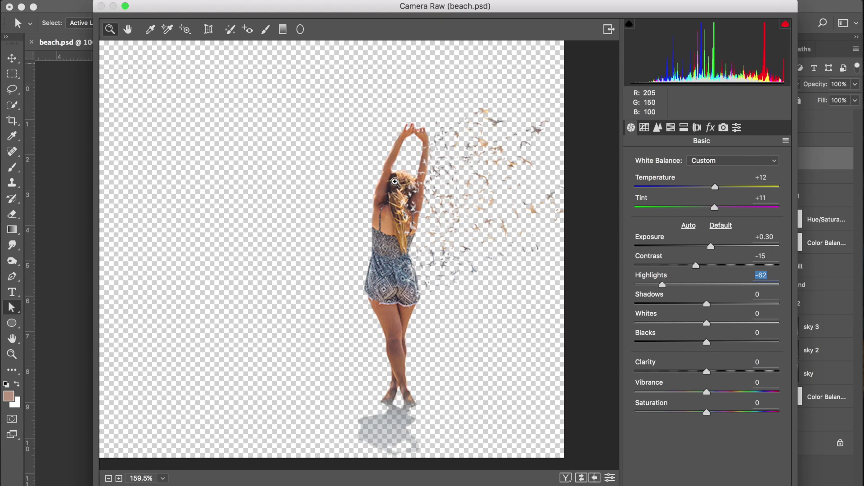
pyautogui.click(704, 285)
pyautogui.moveTo(705, 285)
pyautogui.mouseDown()
pyautogui.moveTo(731, 285)
pyautogui.moveTo(721, 285)
pyautogui.mouseUp()
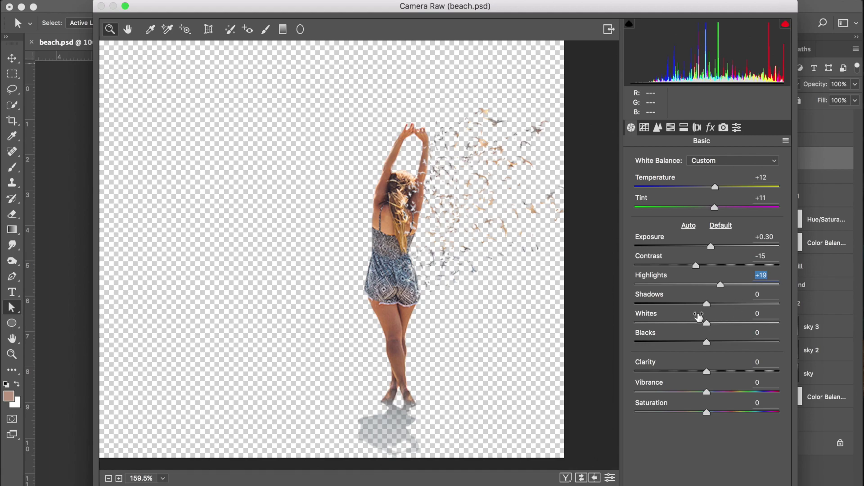
pyautogui.moveTo(708, 304)
pyautogui.mouseDown()
pyautogui.moveTo(625, 309)
pyautogui.moveTo(783, 303)
pyautogui.moveTo(678, 315)
pyautogui.moveTo(698, 311)
pyautogui.mouseUp()
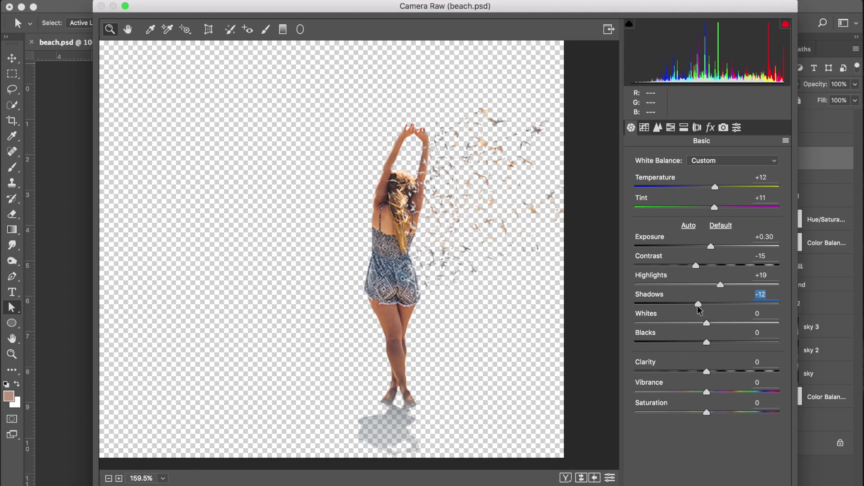
pyautogui.moveTo(707, 323); pyautogui.dragTo(584, 318)
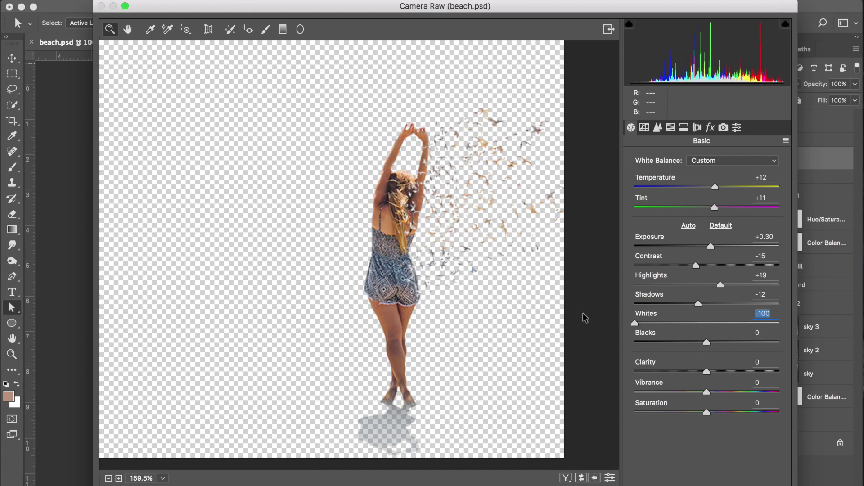
pyautogui.moveTo(633, 332); pyautogui.dragTo(713, 345)
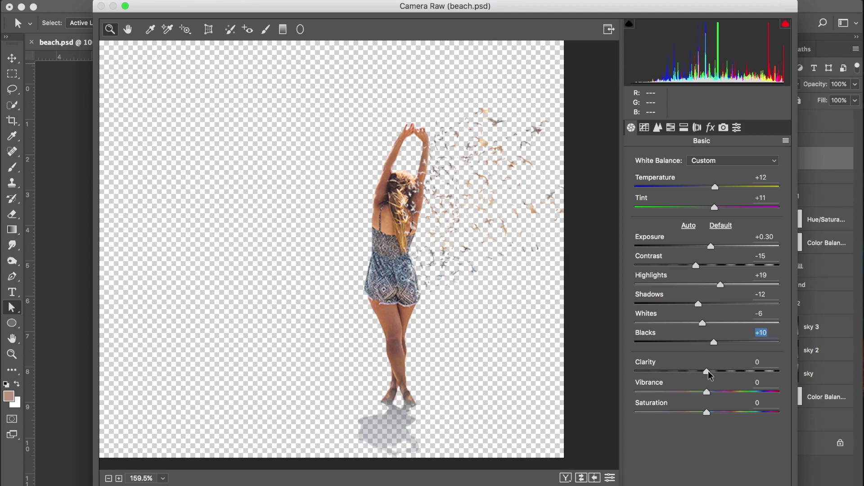
# Try Clarity at +100 and +18 on the woman, and settle on -15
pyautogui.moveTo(707, 372); pyautogui.dragTo(778, 372)
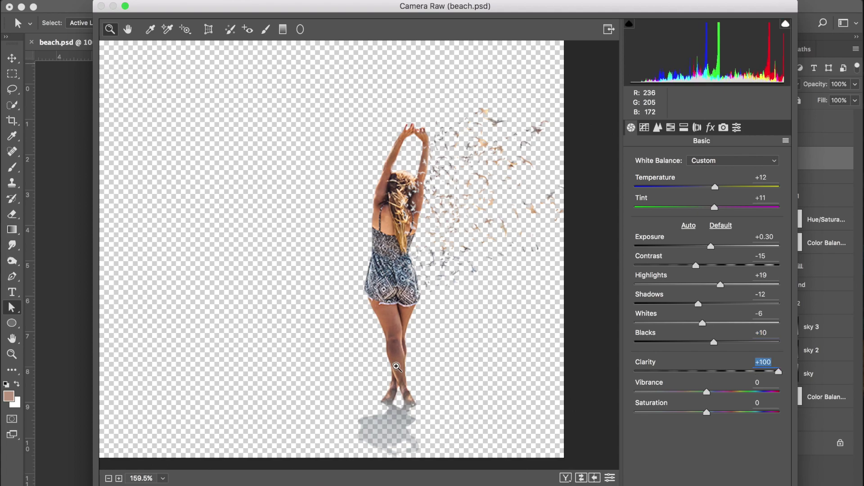
pyautogui.moveTo(709, 371); pyautogui.dragTo(720, 372)
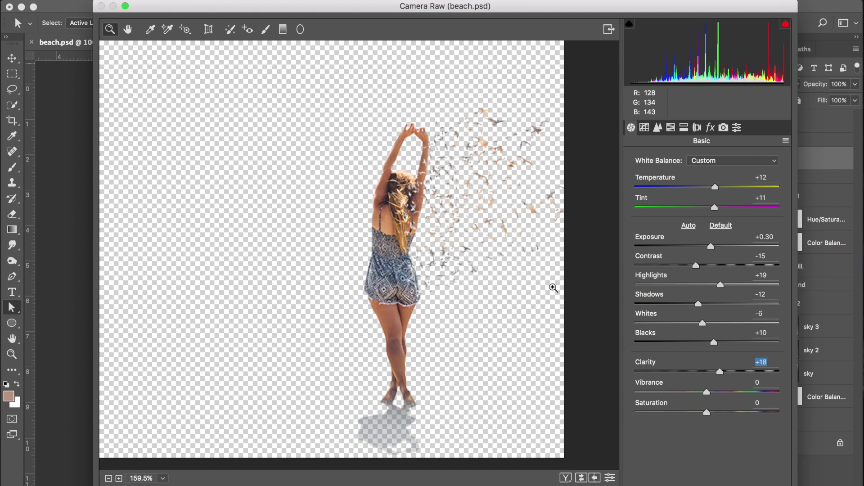
pyautogui.moveTo(720, 374); pyautogui.dragTo(696, 371)
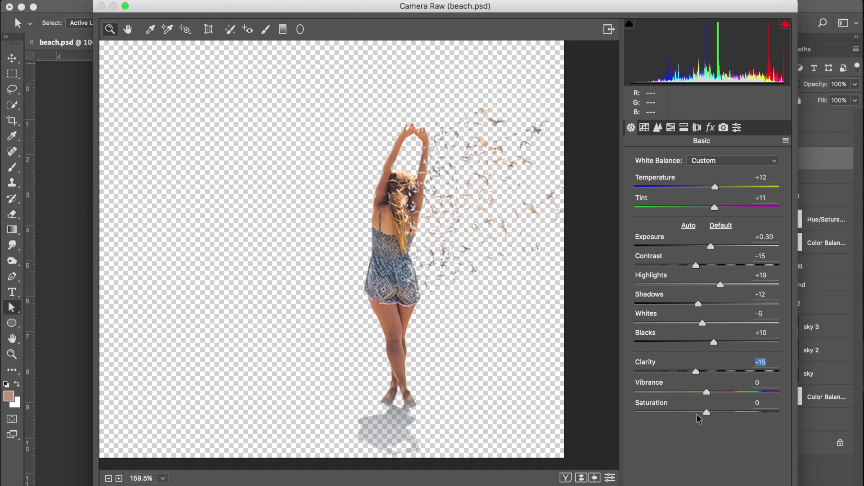
# Slightly mute the woman's colours by setting Vibrance to -4 and Saturation to -1
pyautogui.moveTo(695, 393); pyautogui.dragTo(599, 394)
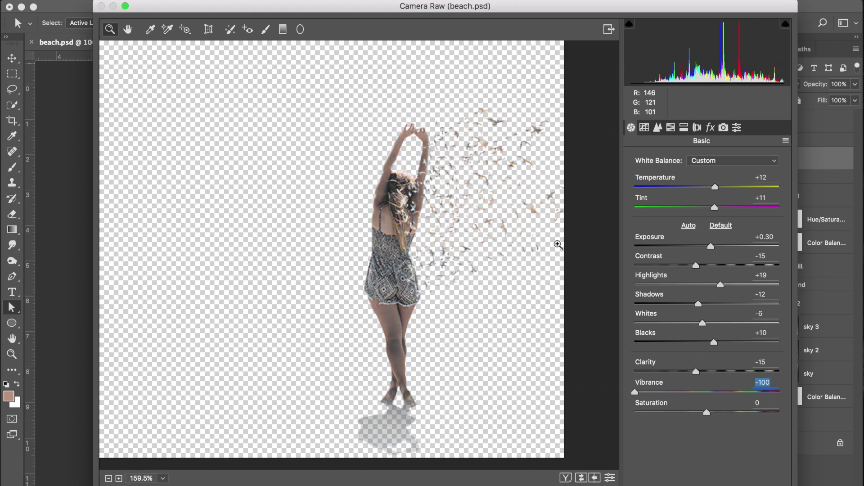
pyautogui.click(694, 391)
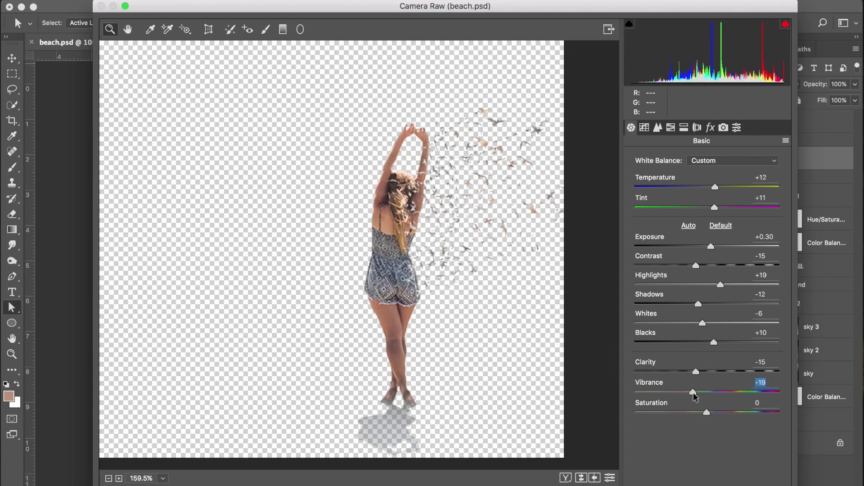
pyautogui.moveTo(694, 394); pyautogui.dragTo(633, 428)
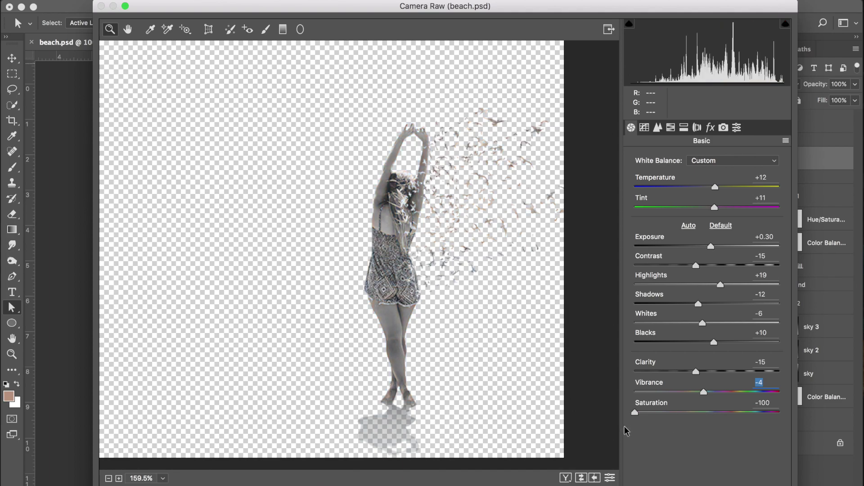
pyautogui.moveTo(626, 431); pyautogui.dragTo(706, 417)
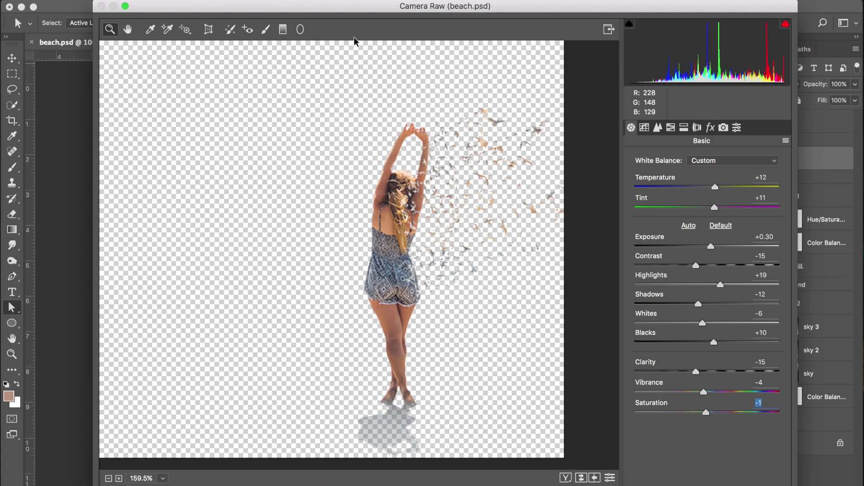
# Compare the adjusted woman with the original composite behind the Camera Raw window
pyautogui.moveTo(278, 2); pyautogui.dragTo(673, 9)
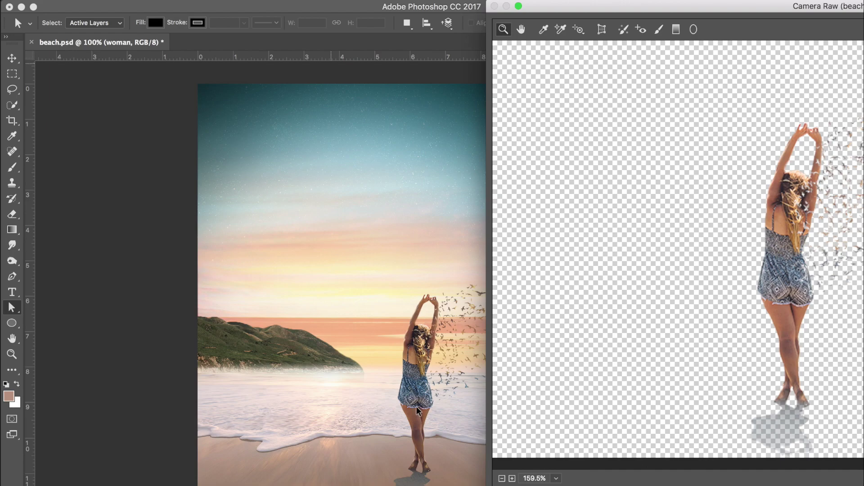
pyautogui.moveTo(560, 8); pyautogui.dragTo(154, 13)
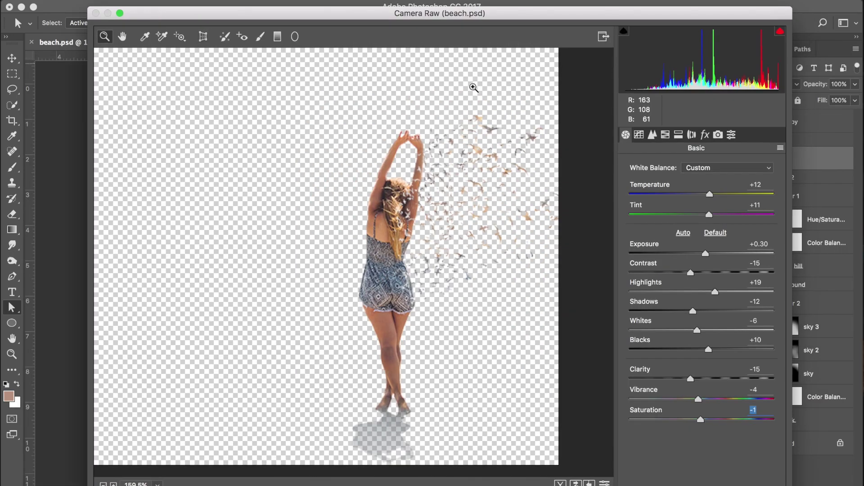
# Try a sharpening Amount of 150 on the woman, and settle on Amount 20 with Detail 23
pyautogui.click(653, 135)
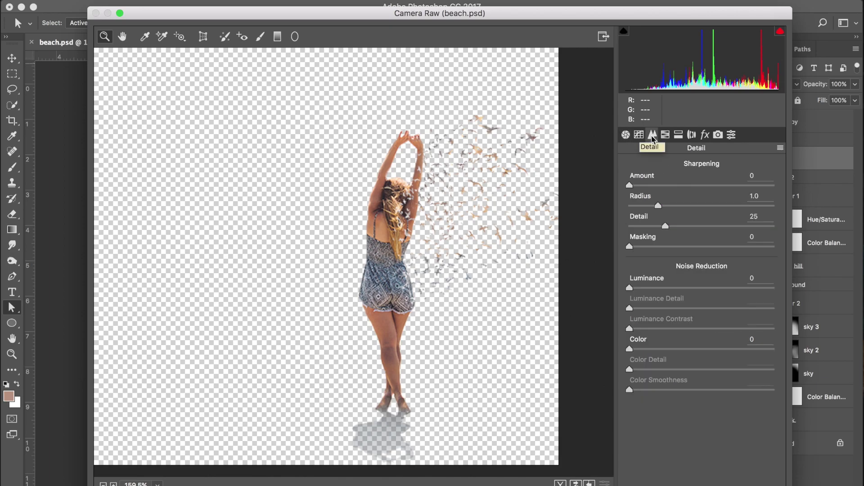
pyautogui.click(625, 136)
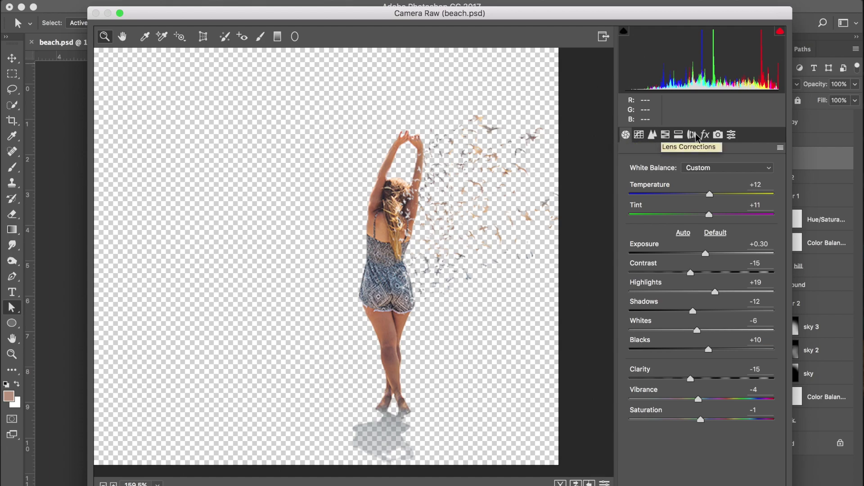
pyautogui.click(653, 135)
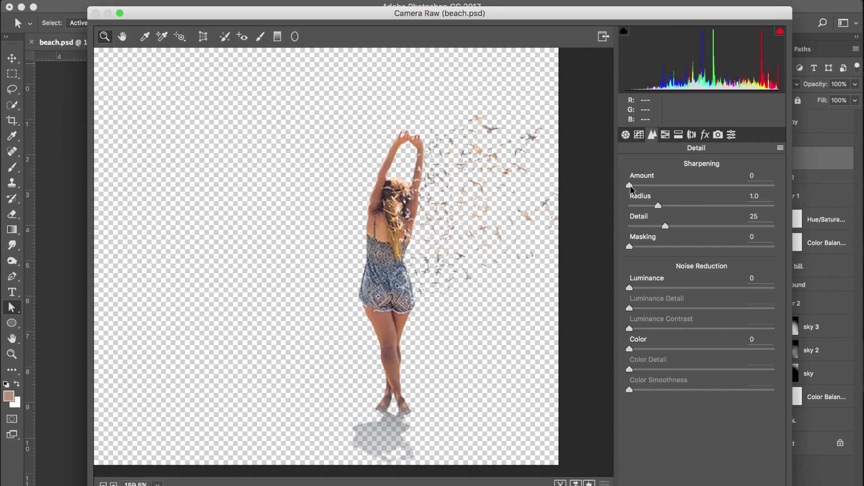
pyautogui.moveTo(631, 185); pyautogui.dragTo(773, 186)
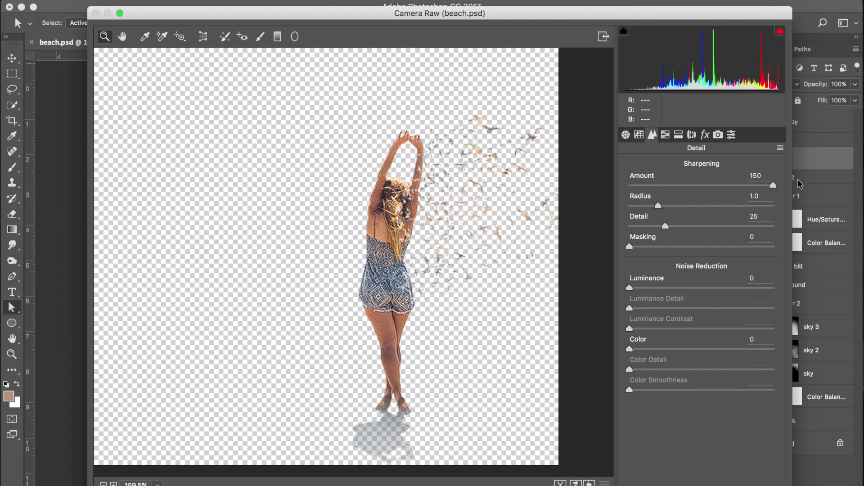
pyautogui.moveTo(773, 185); pyautogui.dragTo(649, 187)
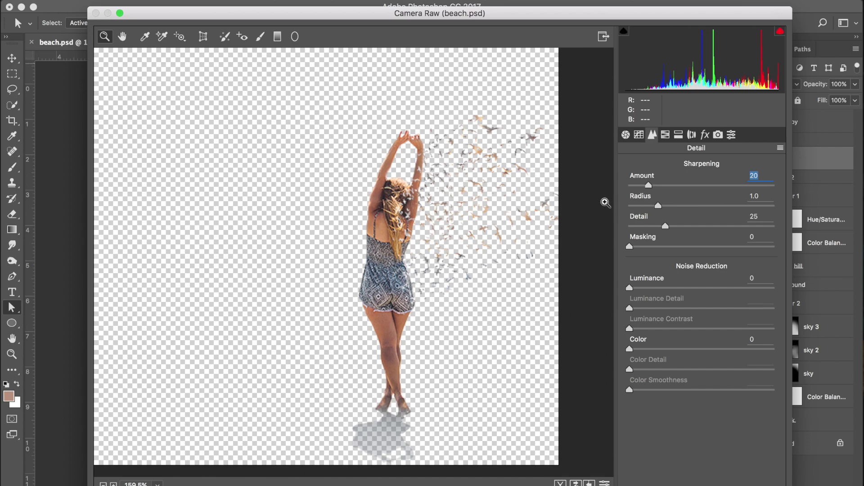
pyautogui.moveTo(665, 225); pyautogui.dragTo(662, 225)
# Try Luminance noise reduction at 100, 14 and 0 on the woman, and settle on 9
pyautogui.moveTo(629, 288); pyautogui.dragTo(778, 301)
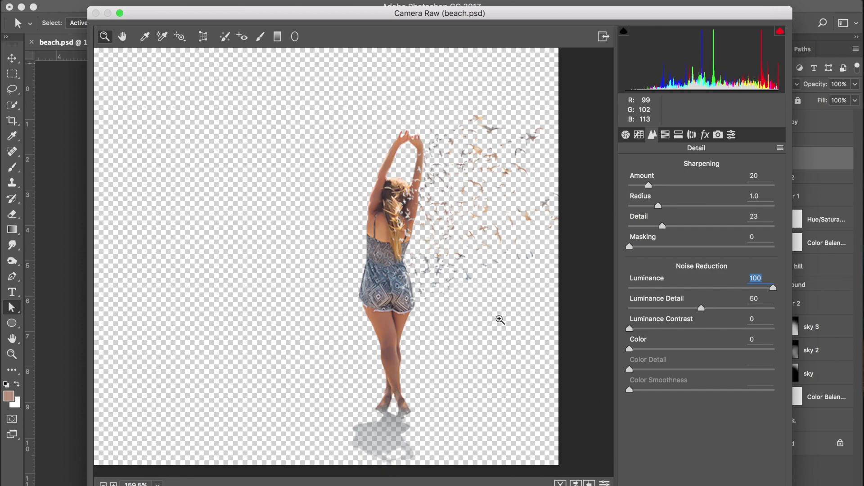
pyautogui.click(649, 287)
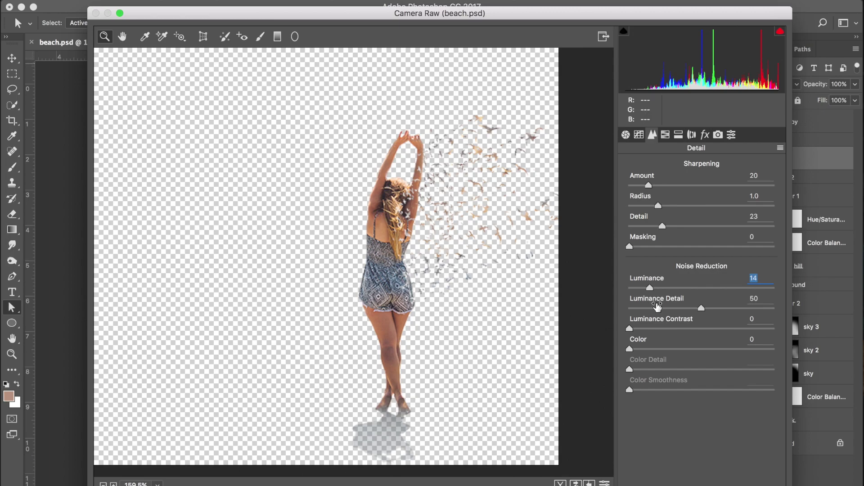
pyautogui.write('0')
pyautogui.press('Return')
pyautogui.click(643, 289)
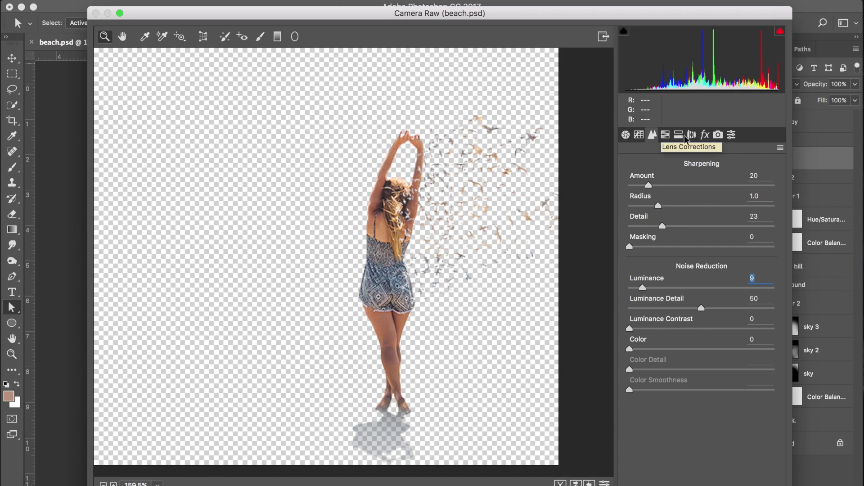
# In Camera Calibration, set Red Primary Hue to +6, then try Green Primary Hue at +100 and reduce it to +2
pyautogui.click(718, 134)
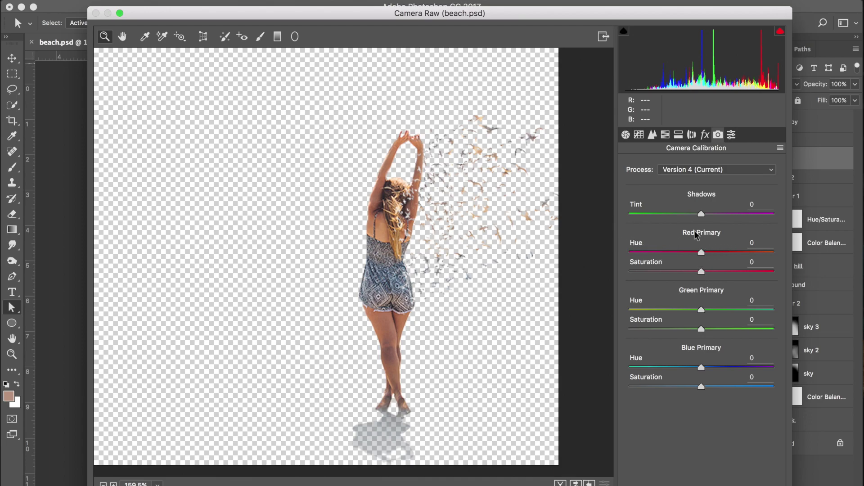
pyautogui.moveTo(666, 252); pyautogui.dragTo(706, 252)
pyautogui.moveTo(701, 309); pyautogui.dragTo(827, 310)
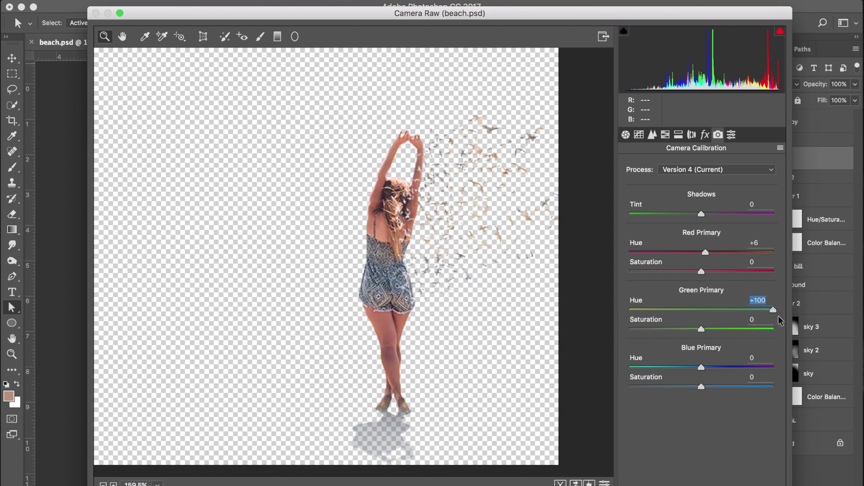
pyautogui.moveTo(762, 310); pyautogui.dragTo(703, 309)
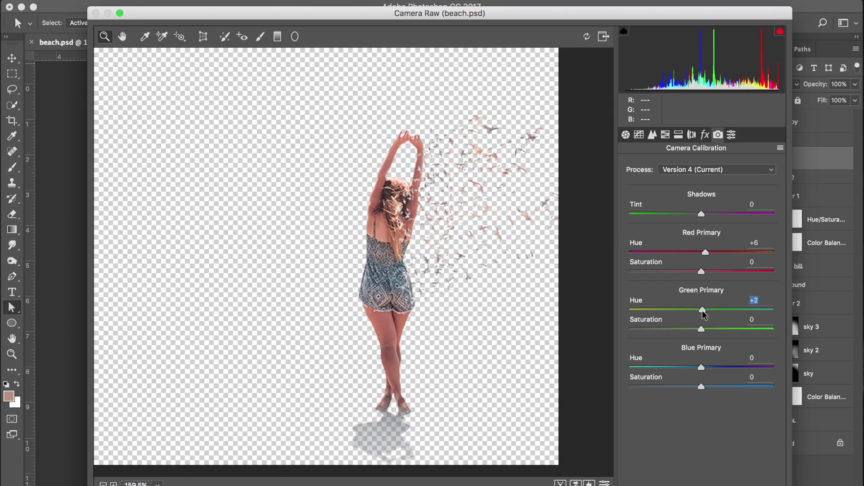
# Try Blue Primary Hue at -100 and +100 on the woman, and settle on +4
pyautogui.moveTo(701, 367); pyautogui.dragTo(629, 370)
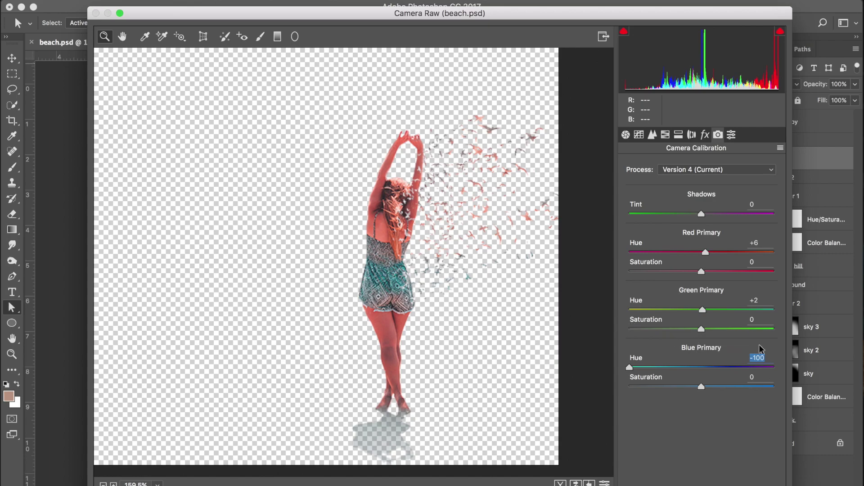
pyautogui.moveTo(760, 367); pyautogui.dragTo(799, 364)
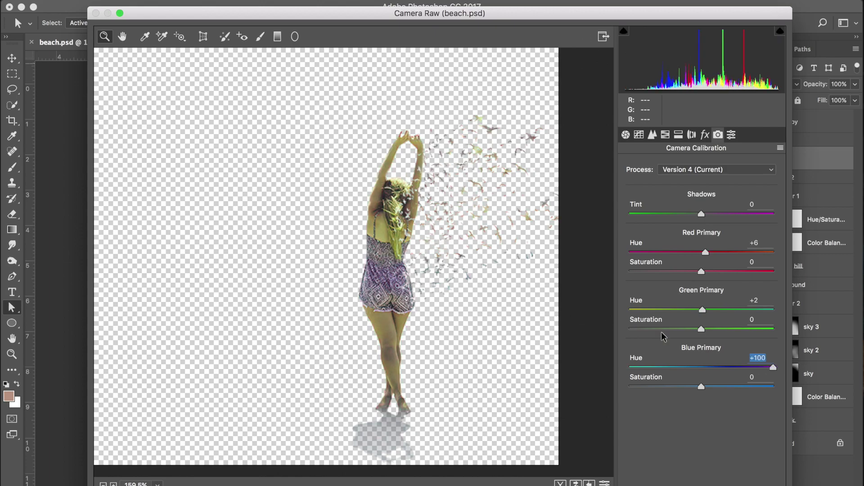
pyautogui.click(705, 366)
pyautogui.moveTo(704, 367); pyautogui.dragTo(703, 366)
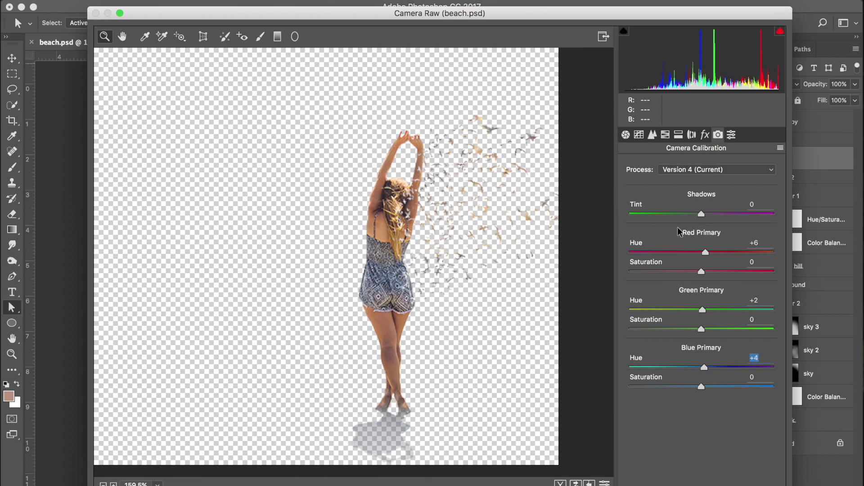
# Try Red Primary Hue at +100, bring it down to +3, and reset Green Primary Hue to 0
pyautogui.moveTo(706, 252); pyautogui.dragTo(825, 250)
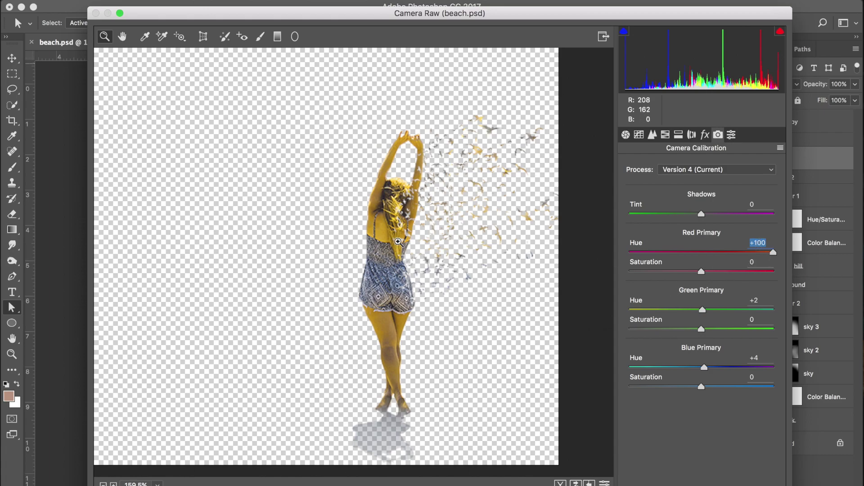
pyautogui.click(660, 271)
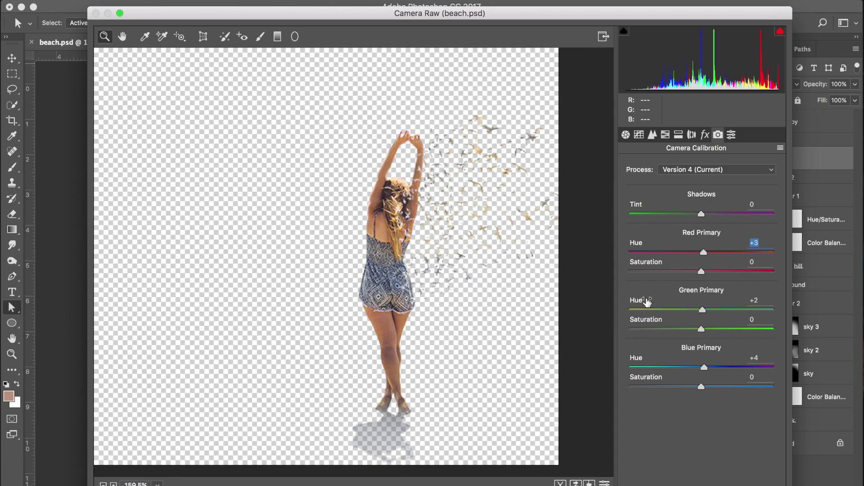
pyautogui.doubleClick(703, 310)
# Try Red and Blue Primary Hue pairs of +39/-38 and +100/-100, and bring them back to -3 and -1
pyautogui.click(730, 252)
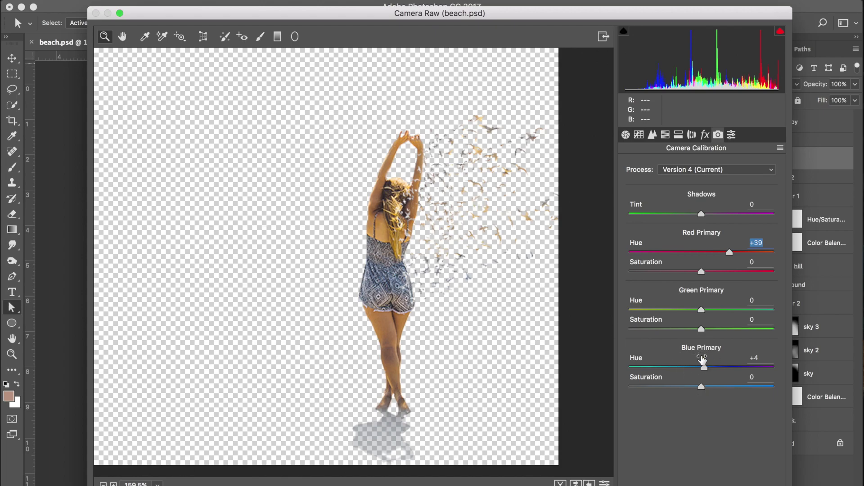
pyautogui.click(677, 367)
pyautogui.moveTo(677, 369); pyautogui.dragTo(675, 368)
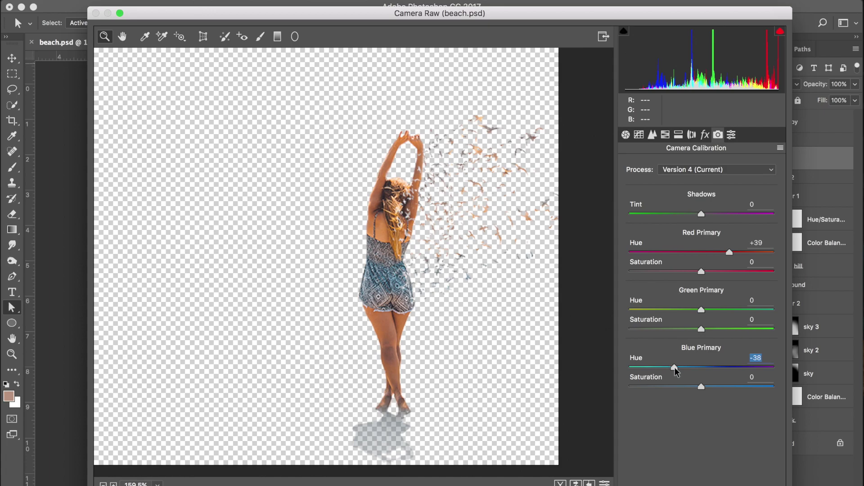
pyautogui.moveTo(676, 367); pyautogui.dragTo(589, 367)
pyautogui.moveTo(730, 255); pyautogui.dragTo(824, 252)
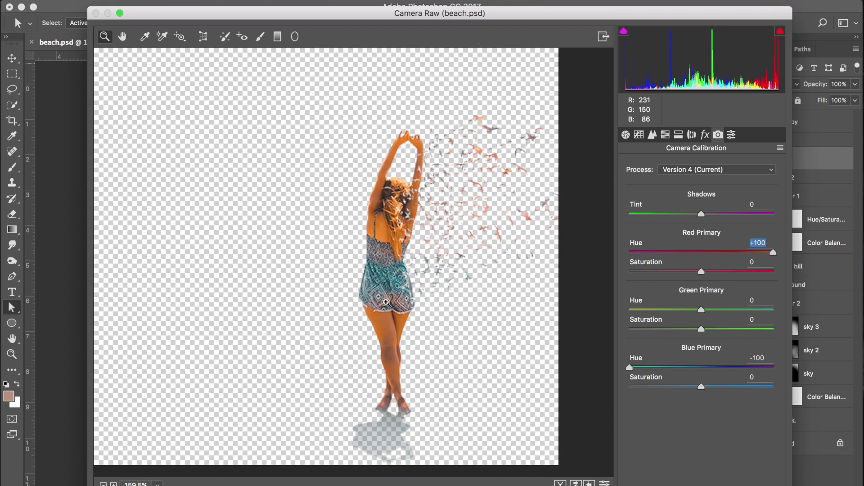
pyautogui.click(700, 252)
pyautogui.click(701, 367)
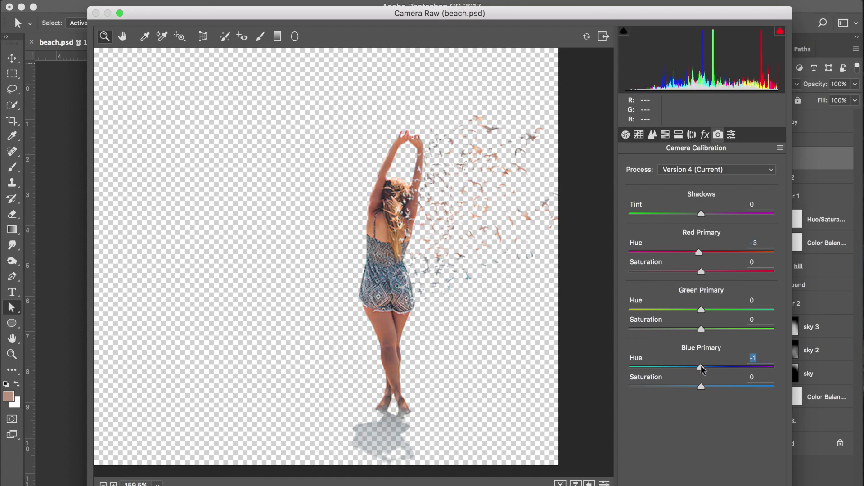
# Set Red Primary to Hue +30 and Saturation -38, and Blue Primary to Hue -28 and Saturation -8
pyautogui.moveTo(655, 367); pyautogui.dragTo(629, 367)
pyautogui.click(682, 367)
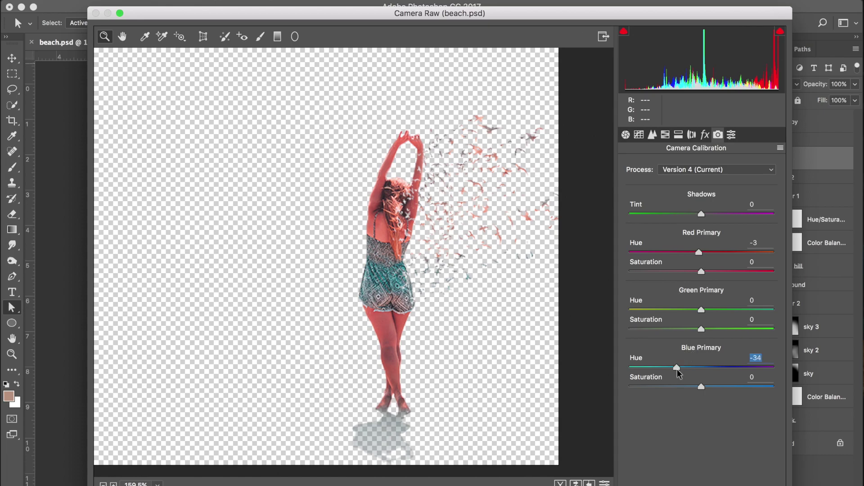
pyautogui.click(723, 252)
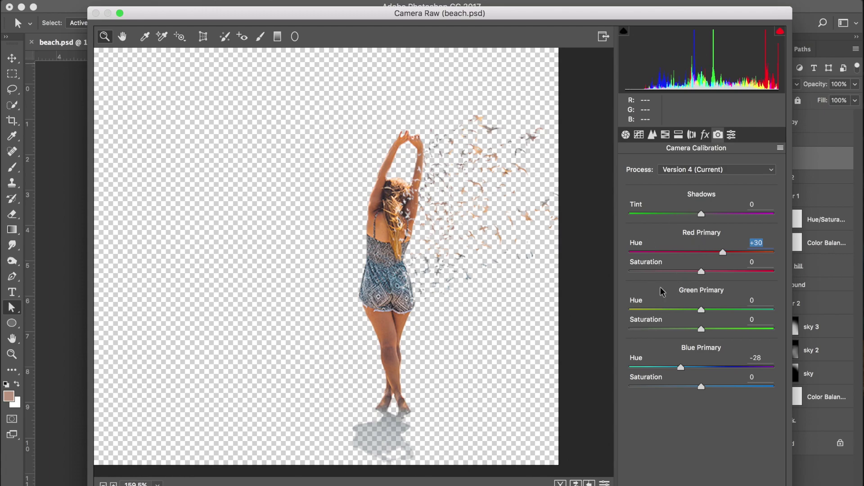
pyautogui.moveTo(665, 272); pyautogui.dragTo(675, 273)
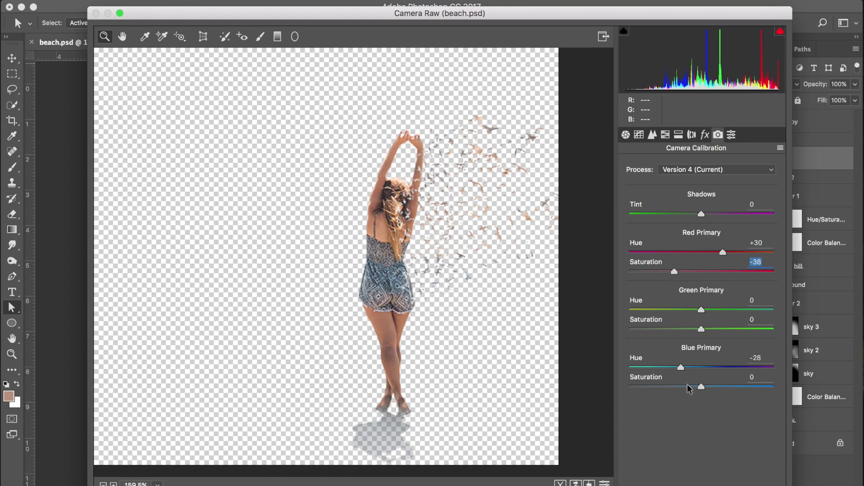
pyautogui.moveTo(689, 389)
pyautogui.mouseDown()
pyautogui.moveTo(652, 390)
pyautogui.moveTo(696, 387)
pyautogui.mouseUp()
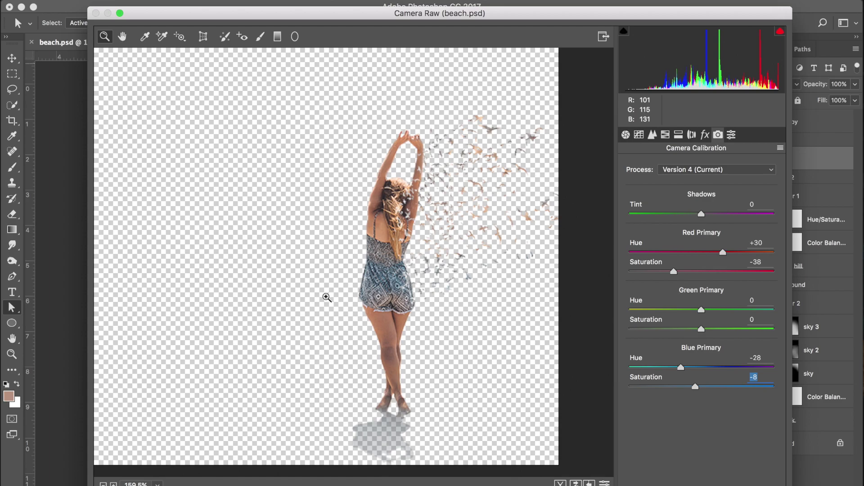
# Move the Camera Raw window aside to compare the woman with the composite, and apply the filter adjustments
pyautogui.moveTo(155, 18); pyautogui.dragTo(137, 14)
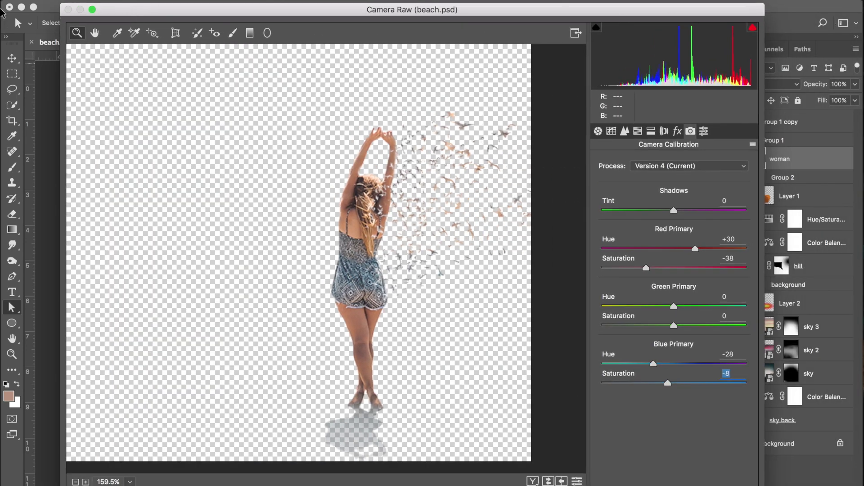
pyautogui.moveTo(143, 17); pyautogui.dragTo(201, 14)
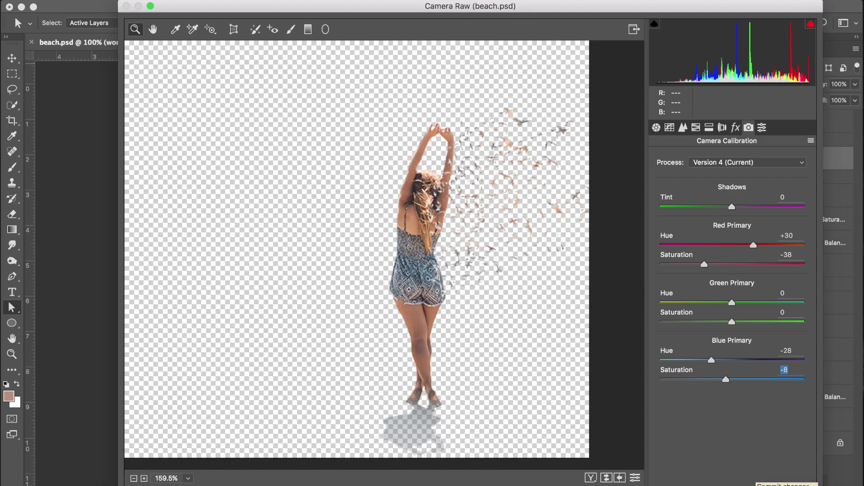
pyautogui.click(797, 485)
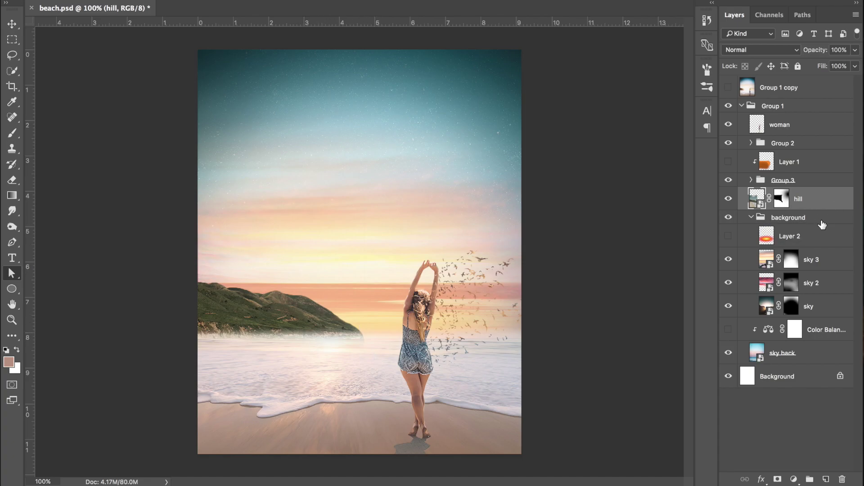
# Hide and show the hill layer to check which part of the composite it covers
pyautogui.click(729, 204)
pyautogui.click(729, 203)
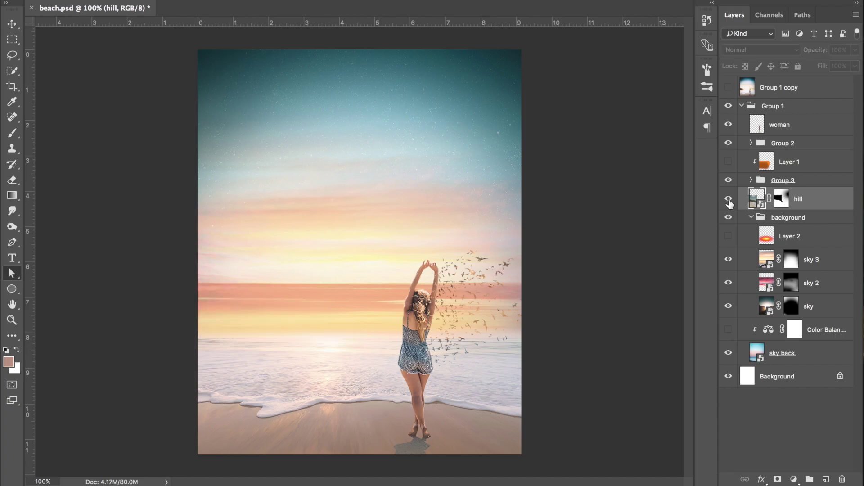
pyautogui.click(730, 203)
pyautogui.click(729, 203)
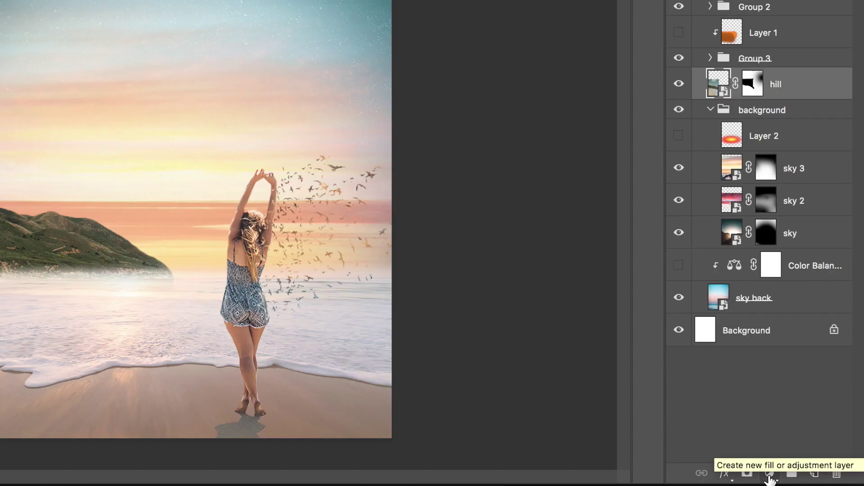
# Add a Hue/Saturation adjustment layer directly above the hill layer
pyautogui.click(770, 473)
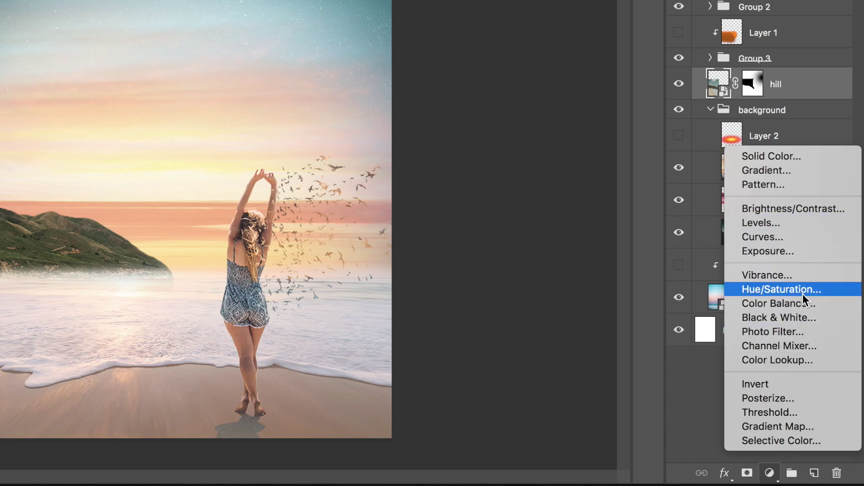
pyautogui.click(779, 290)
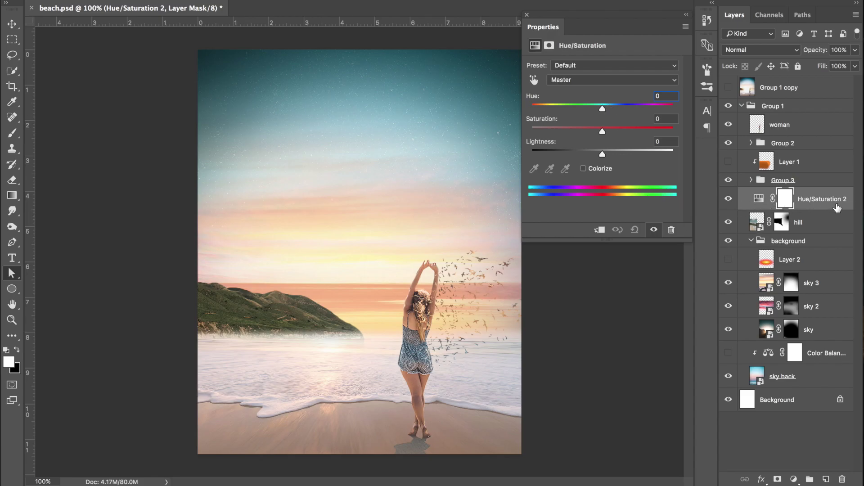
pyautogui.click(794, 479)
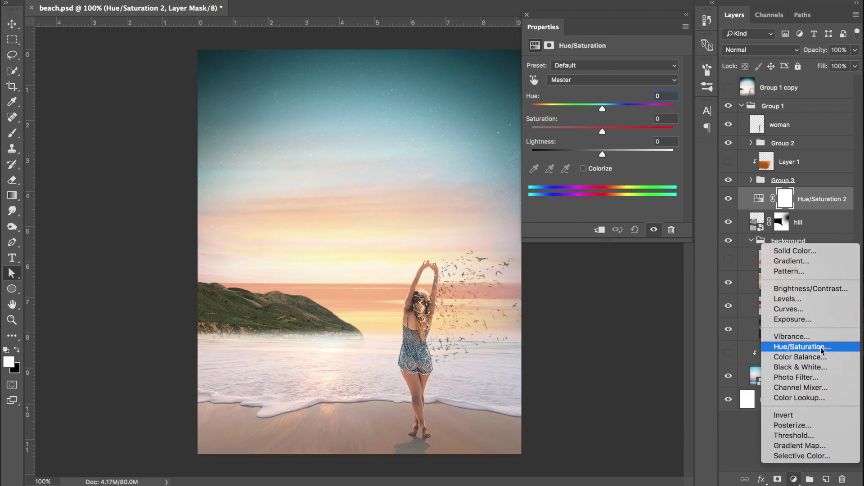
pyautogui.click(794, 478)
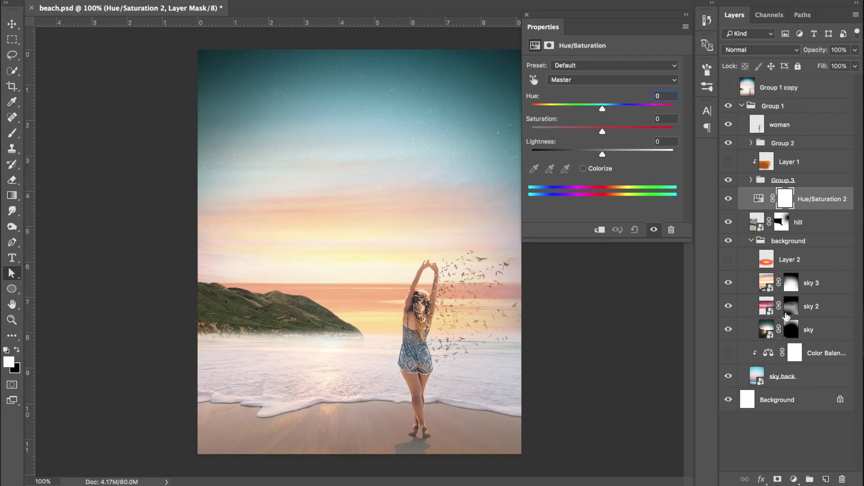
# Collapse the background group and set the Hue/Saturation adjustment's Hue to -14
pyautogui.click(751, 241)
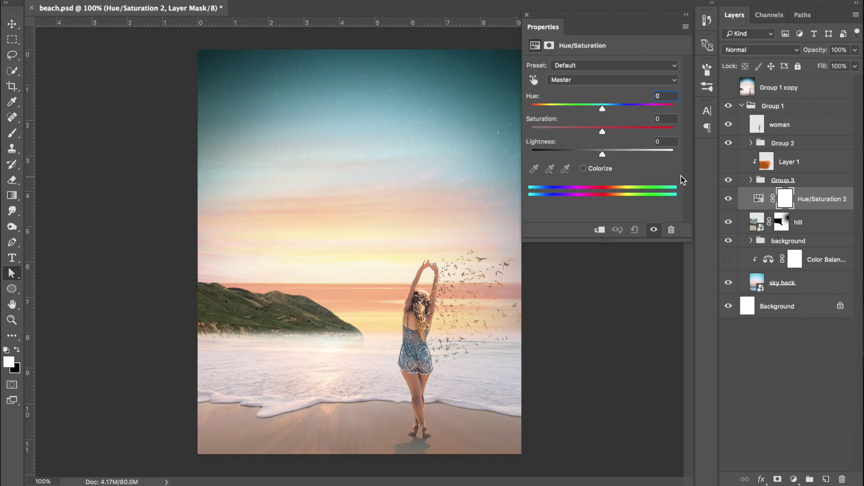
pyautogui.moveTo(602, 108); pyautogui.dragTo(659, 109)
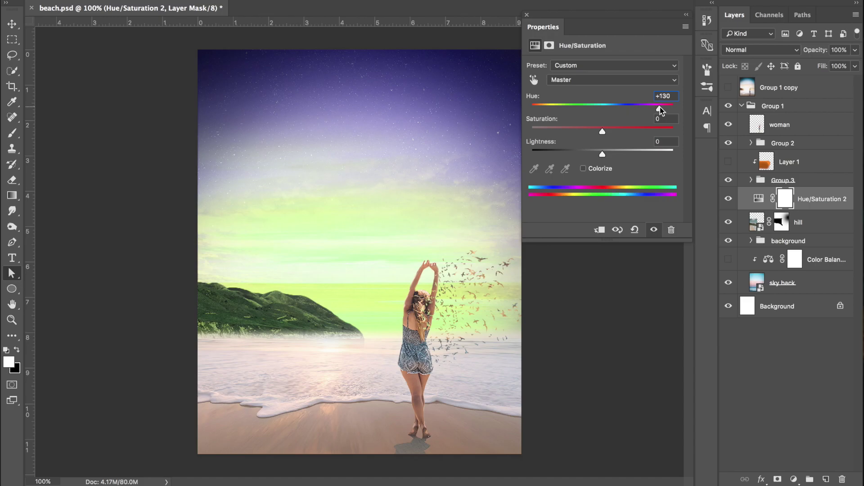
pyautogui.click(632, 106)
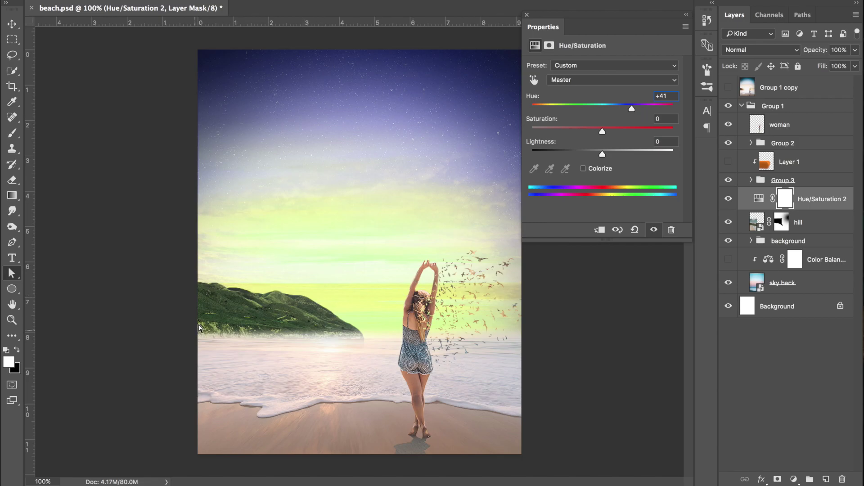
pyautogui.click(536, 106)
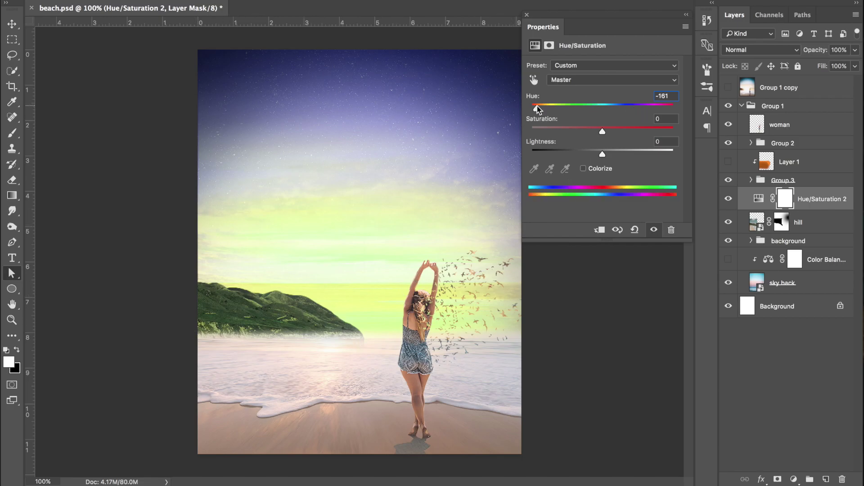
pyautogui.moveTo(568, 109); pyautogui.dragTo(593, 109)
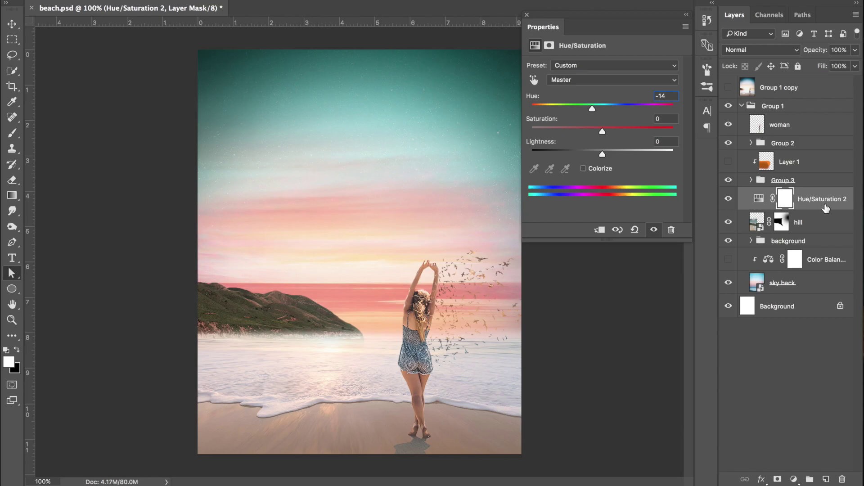
# Clip the Hue/Saturation adjustment to the hill layer and set its Hue to -15
pyautogui.rightClick(746, 201)
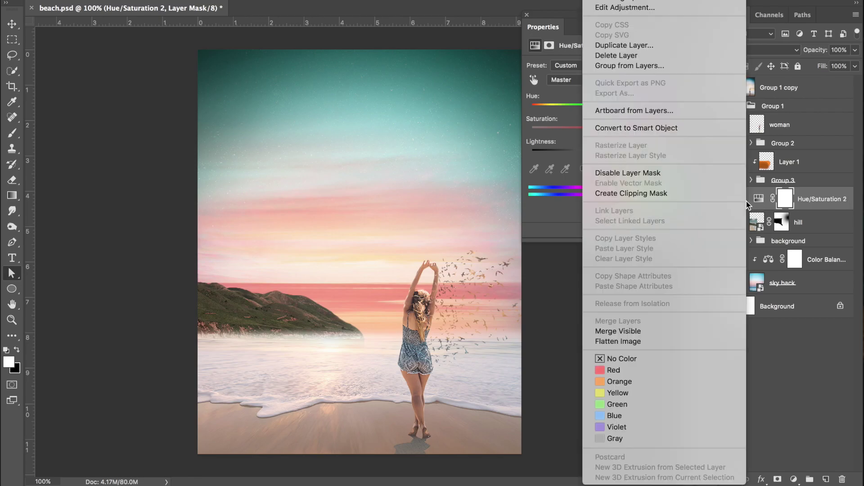
pyautogui.click(696, 199)
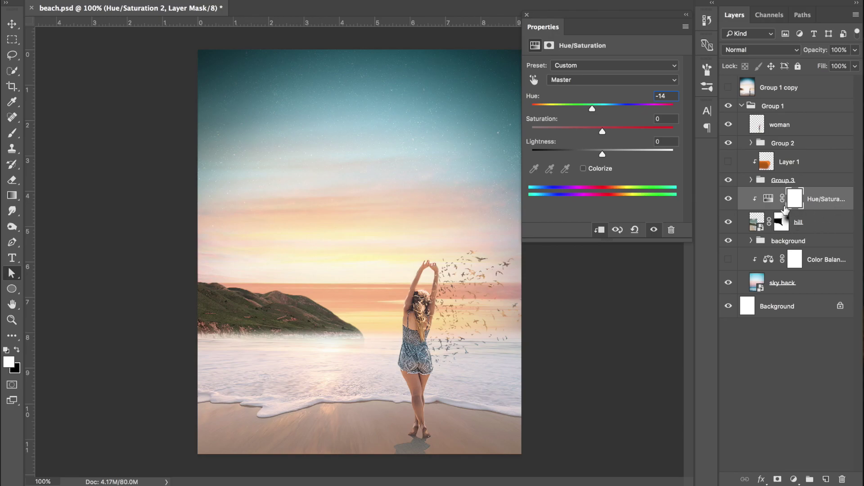
pyautogui.moveTo(593, 108)
pyautogui.mouseDown()
pyautogui.moveTo(554, 106)
pyautogui.moveTo(592, 109)
pyautogui.mouseUp()
pyautogui.click(794, 481)
pyautogui.click(820, 352)
pyautogui.moveTo(838, 212); pyautogui.dragTo(834, 160)
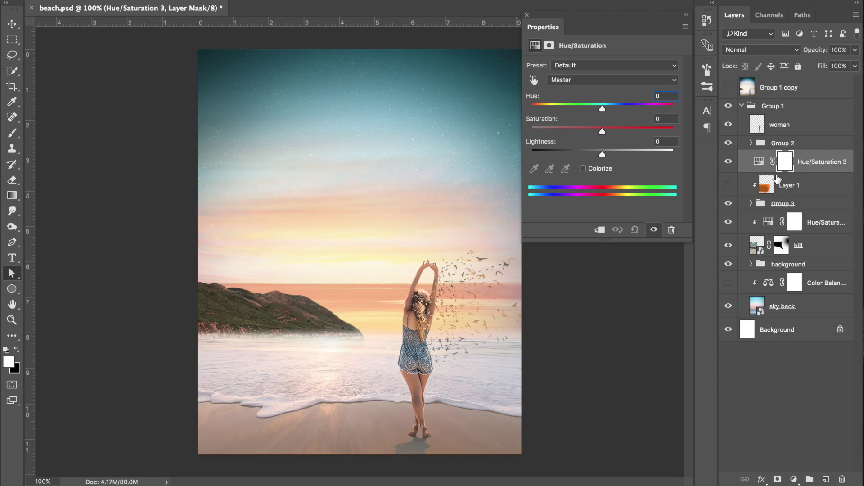
pyautogui.moveTo(751, 165); pyautogui.dragTo(744, 215)
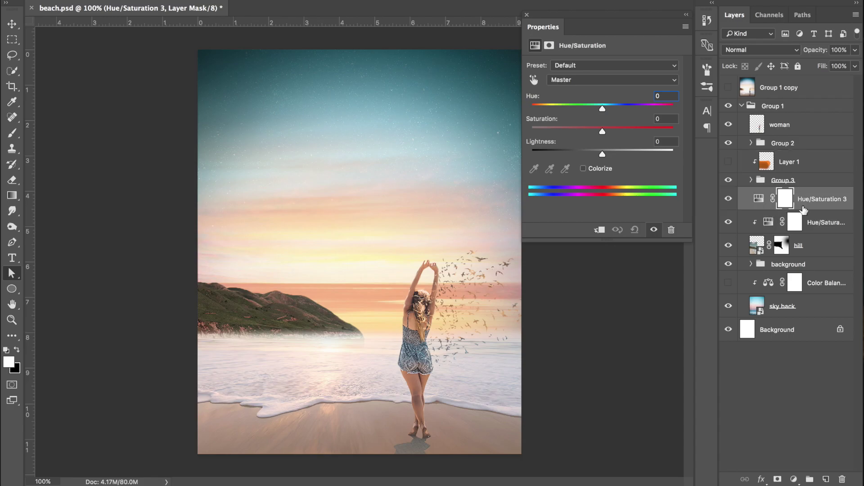
pyautogui.rightClick(744, 206)
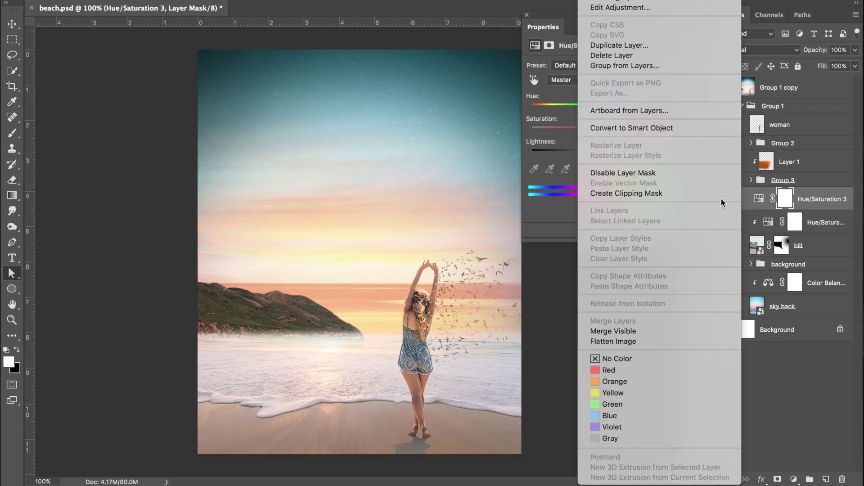
pyautogui.click(674, 195)
pyautogui.press('Delete')
# Try a Hue of +20 on the hill's clipped Hue/Saturation adjustment, and undo the change
pyautogui.click(768, 201)
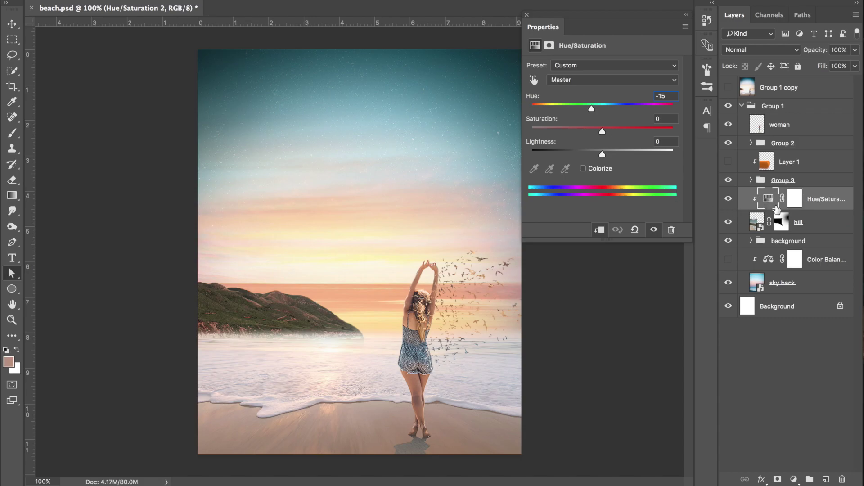
pyautogui.moveTo(591, 109); pyautogui.dragTo(617, 109)
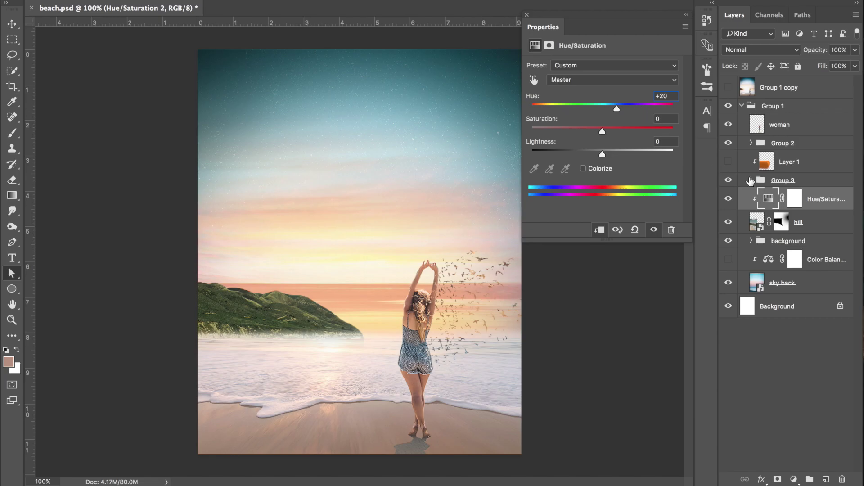
pyautogui.press('super+z')
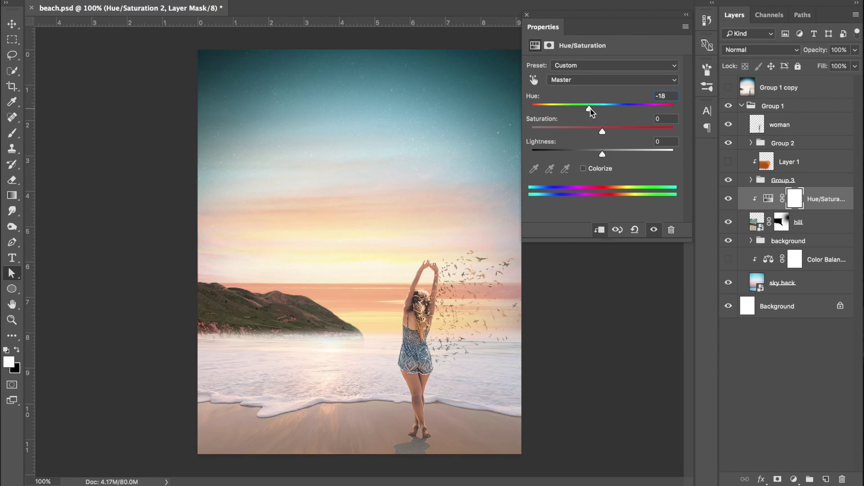
# Set the hill's Hue/Saturation adjustment to Hue -13 and Saturation -16
pyautogui.moveTo(591, 112)
pyautogui.mouseDown()
pyautogui.moveTo(619, 110)
pyautogui.moveTo(593, 111)
pyautogui.mouseUp()
pyautogui.moveTo(584, 131); pyautogui.dragTo(680, 132)
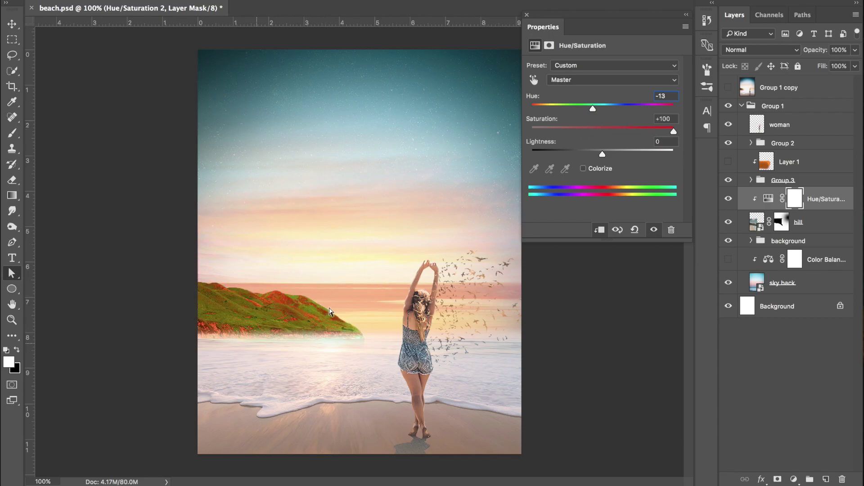
pyautogui.click(541, 128)
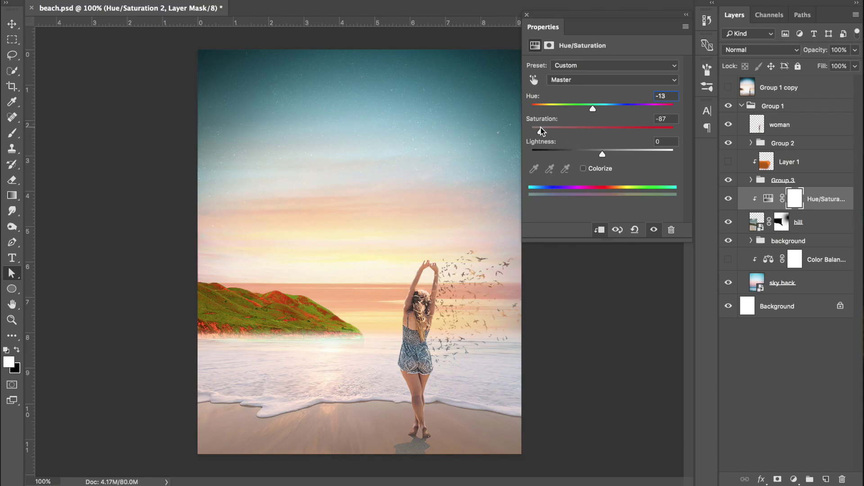
pyautogui.click(592, 131)
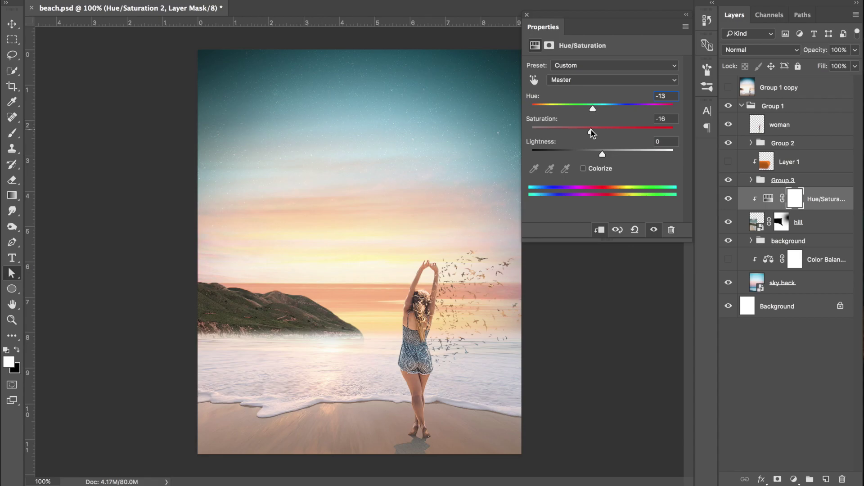
# Set the hill adjustment's Lightness to -3 and close its properties
pyautogui.click(593, 152)
pyautogui.moveTo(592, 154); pyautogui.dragTo(699, 142)
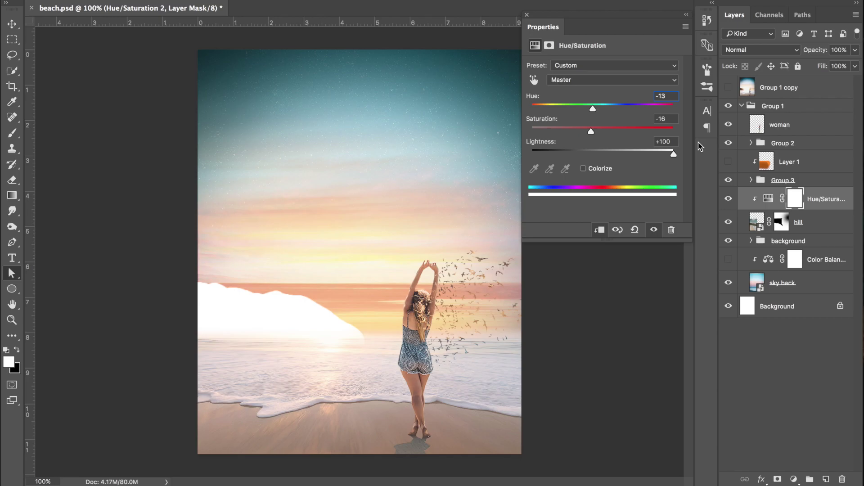
pyautogui.moveTo(699, 142); pyautogui.dragTo(600, 159)
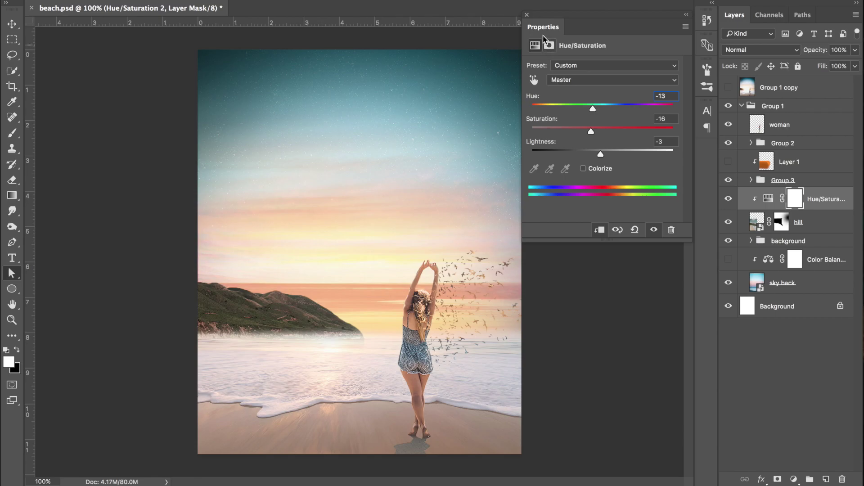
pyautogui.click(527, 16)
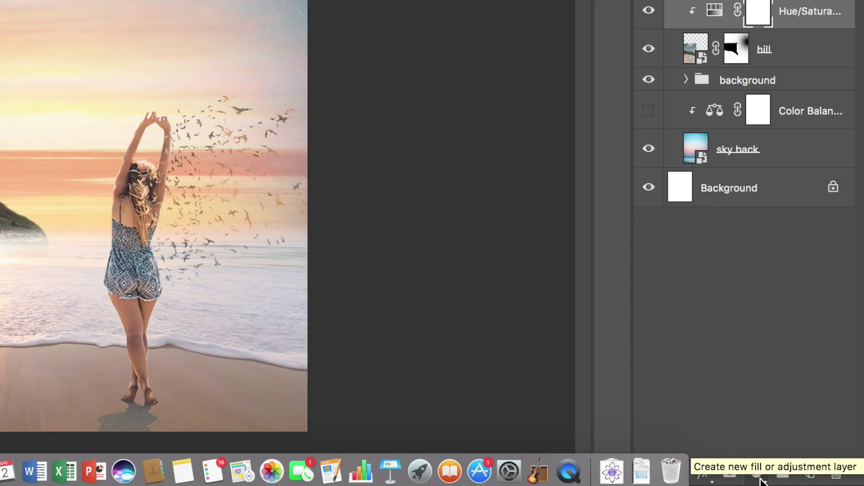
# Add a Color Balance adjustment above the hill's Hue/Saturation adjustment and clip it to the hill layer
pyautogui.click(795, 483)
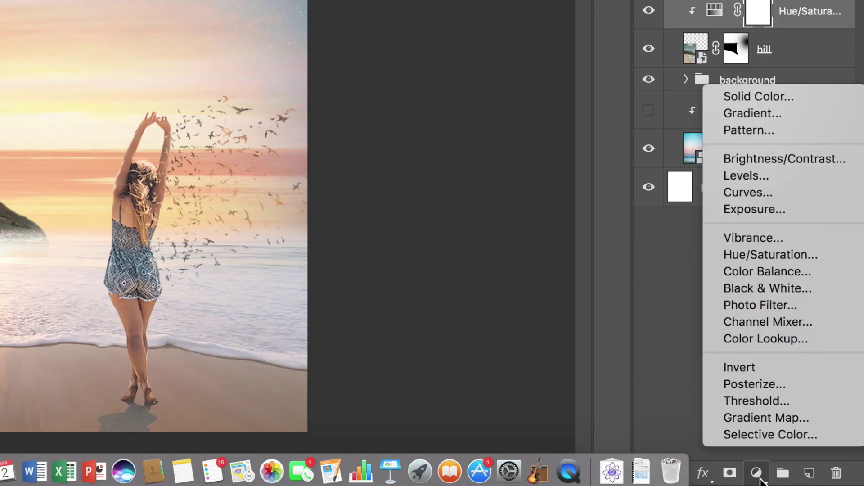
pyautogui.click(794, 271)
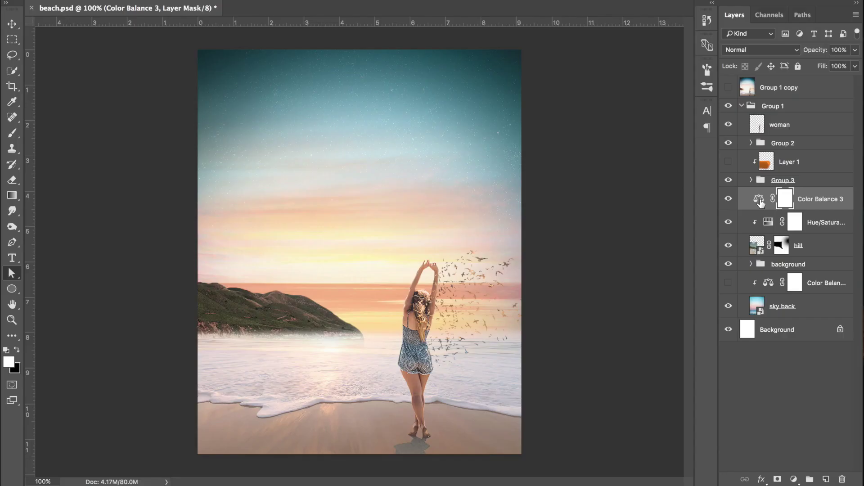
pyautogui.doubleClick(759, 199)
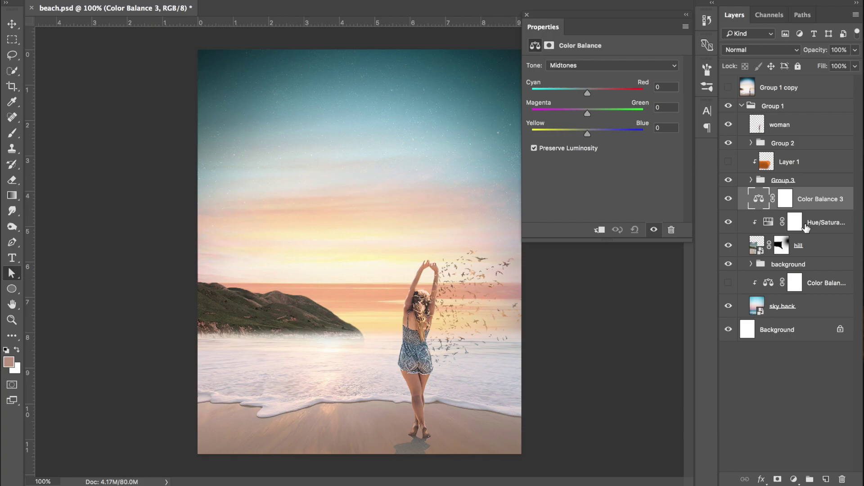
pyautogui.rightClick(743, 202)
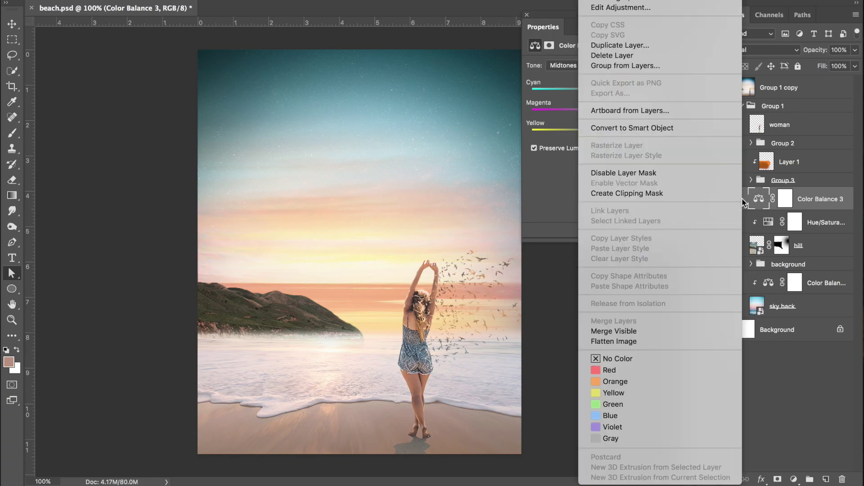
pyautogui.click(664, 195)
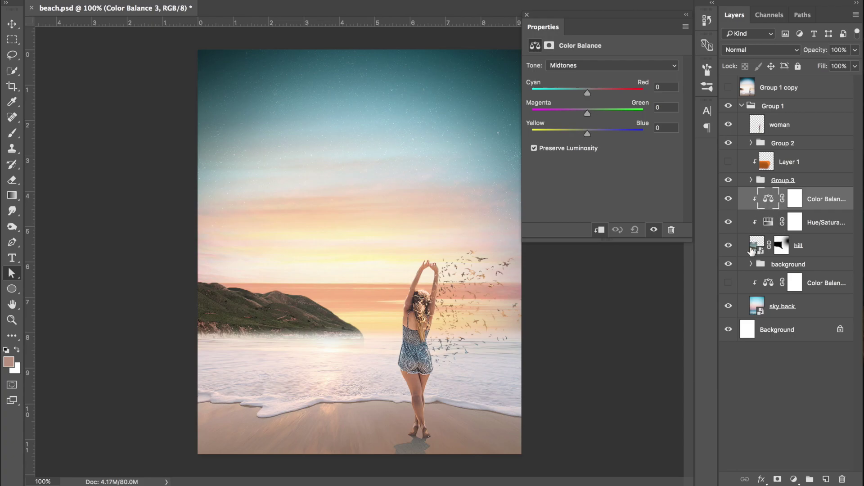
# Set the hill's Color Balance midtones to +11 on the Cyan-Red axis
pyautogui.click(845, 254)
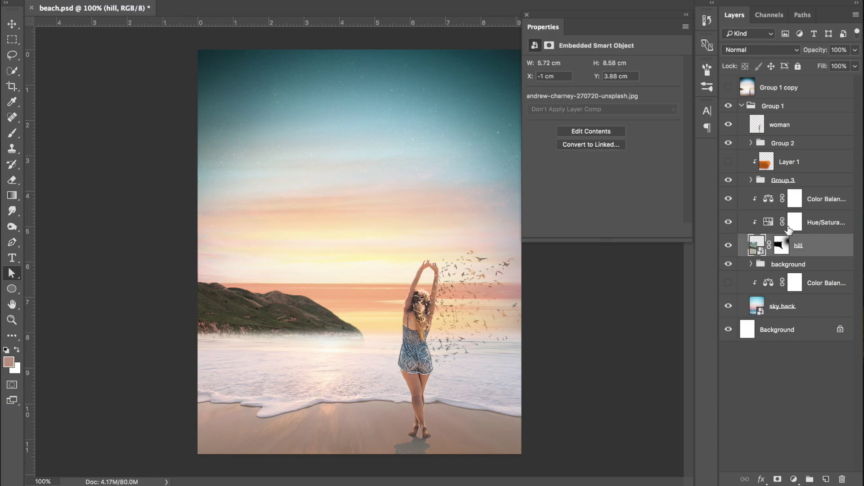
pyautogui.click(769, 204)
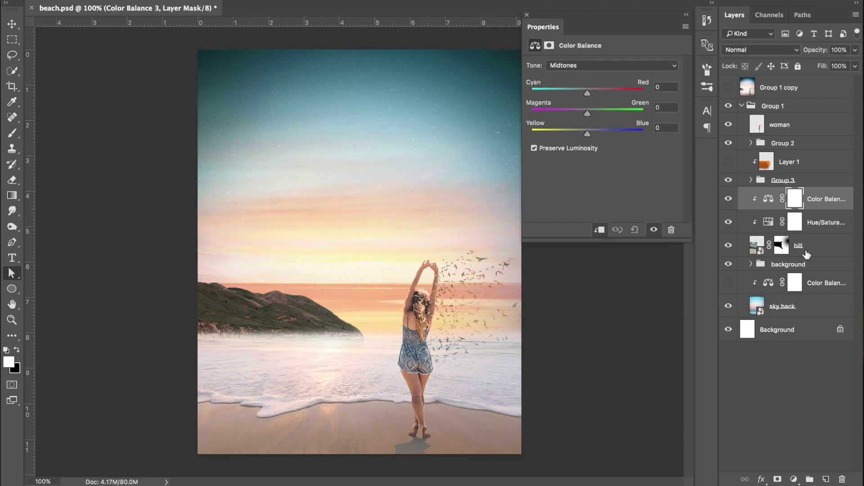
pyautogui.click(769, 200)
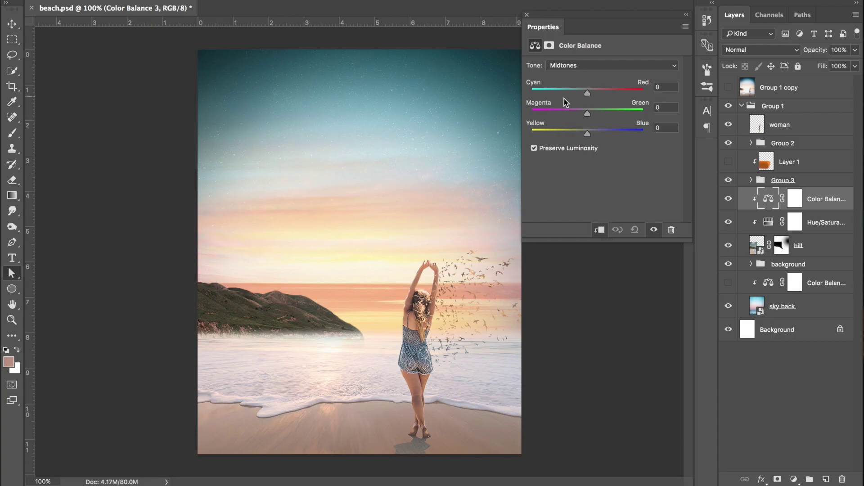
pyautogui.moveTo(587, 95); pyautogui.dragTo(537, 92)
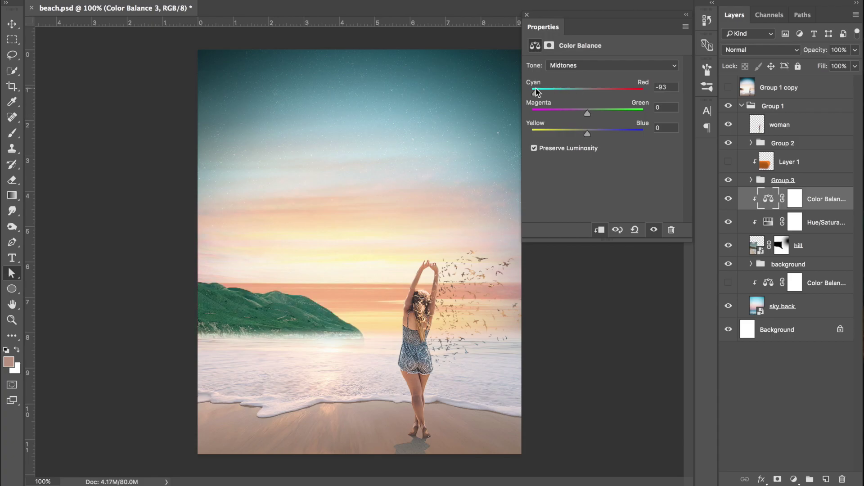
pyautogui.moveTo(536, 92); pyautogui.dragTo(685, 94)
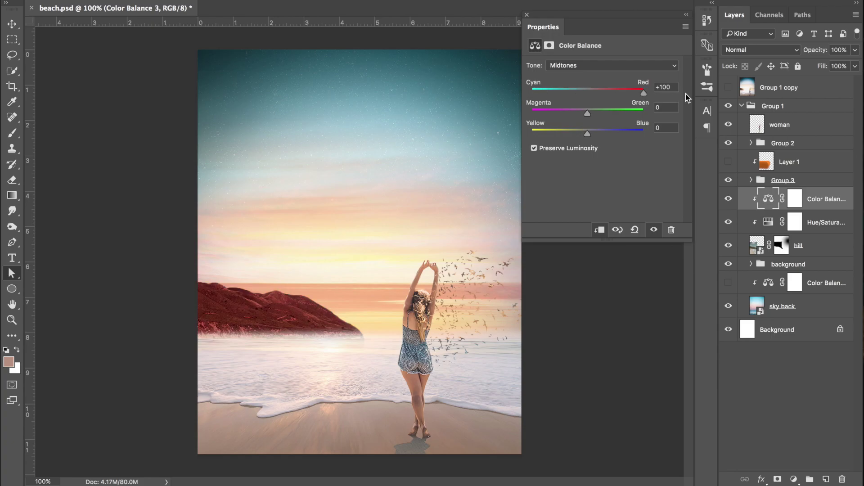
pyautogui.click(593, 94)
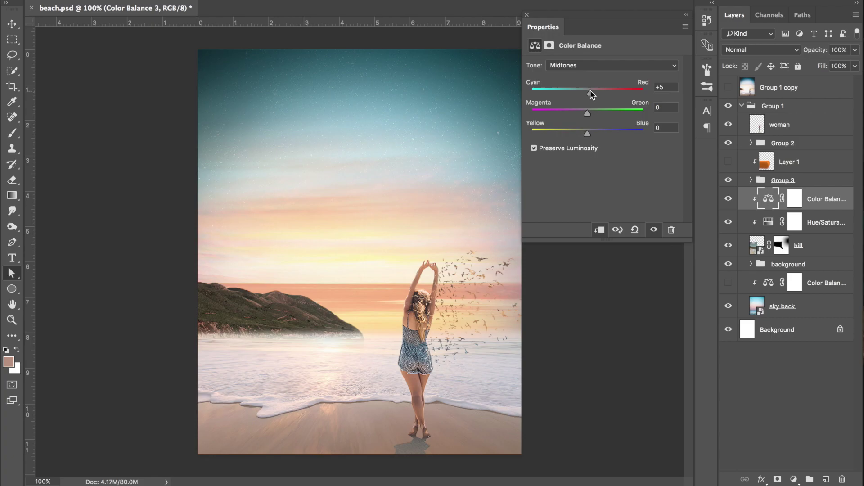
pyautogui.moveTo(593, 92)
pyautogui.mouseDown()
pyautogui.moveTo(612, 92)
pyautogui.moveTo(594, 90)
pyautogui.mouseUp()
# Set the hill's Color Balance midtones to Magenta-Green +7 and Yellow-Blue +5, and close the properties
pyautogui.moveTo(587, 116); pyautogui.dragTo(498, 123)
pyautogui.moveTo(585, 112)
pyautogui.mouseDown()
pyautogui.moveTo(710, 111)
pyautogui.moveTo(623, 133)
pyautogui.moveTo(593, 113)
pyautogui.mouseUp()
pyautogui.moveTo(543, 131); pyautogui.dragTo(489, 131)
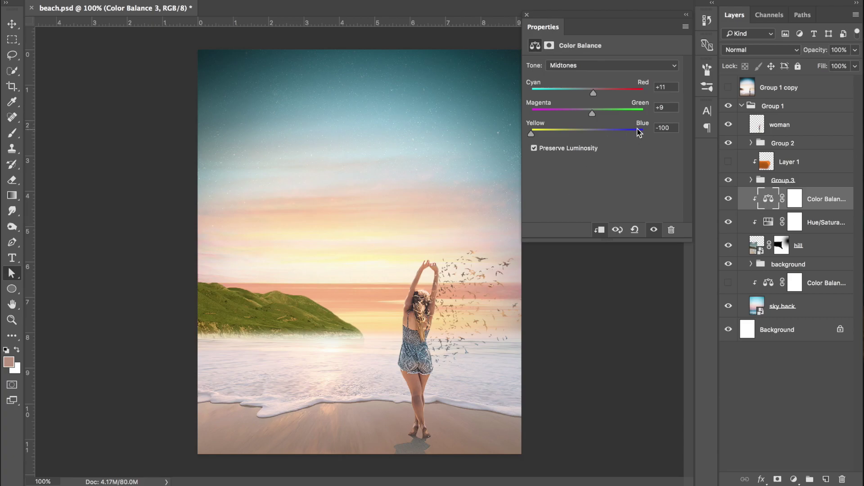
pyautogui.moveTo(638, 129); pyautogui.dragTo(656, 129)
pyautogui.click(592, 131)
pyautogui.moveTo(593, 133); pyautogui.dragTo(590, 111)
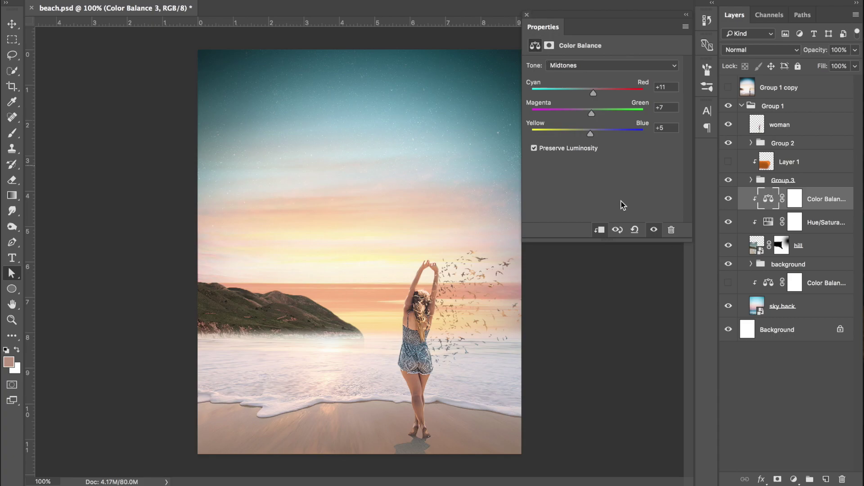
pyautogui.click(527, 16)
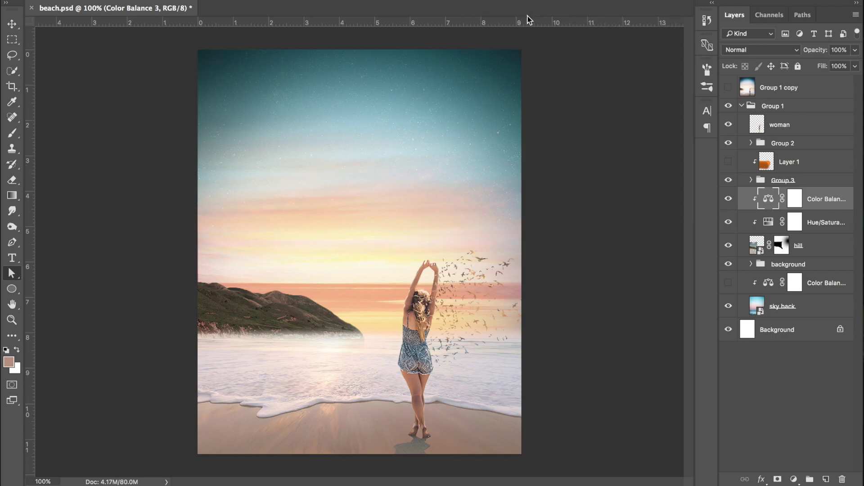
# Hide and show the hill's Color Balance and Hue/Saturation adjustments to compare the hill before and after
pyautogui.click(729, 201)
pyautogui.click(730, 226)
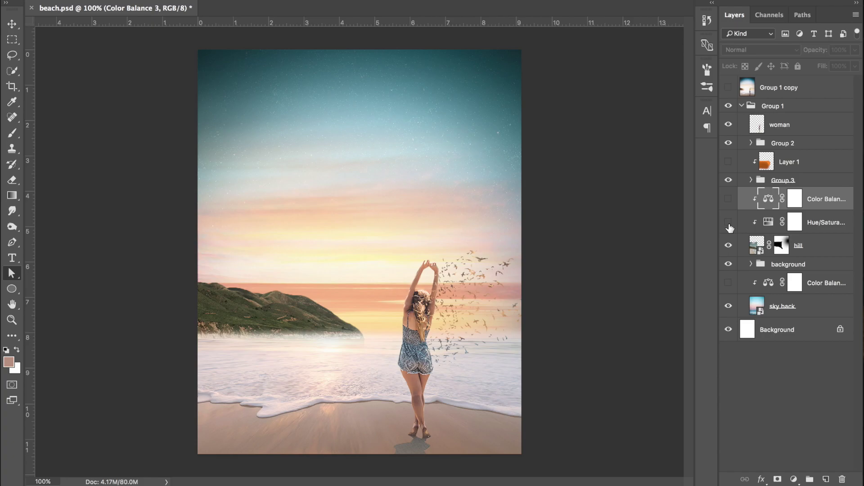
pyautogui.click(730, 228)
pyautogui.click(729, 202)
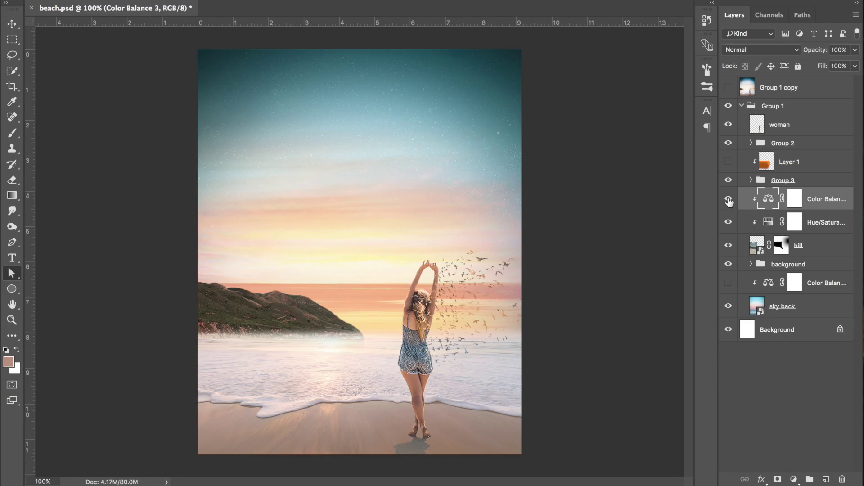
# Hide Group 3, select the woman layer and activate the Dodge tool
pyautogui.click(728, 181)
pyautogui.click(749, 224)
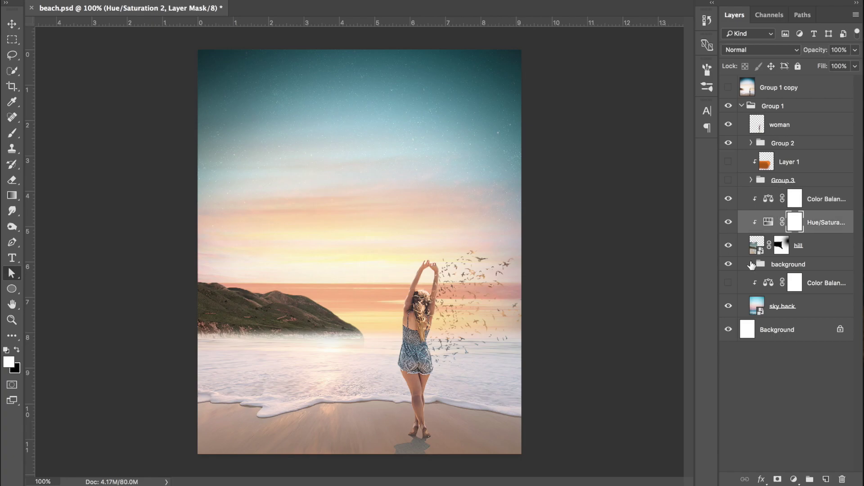
pyautogui.click(817, 129)
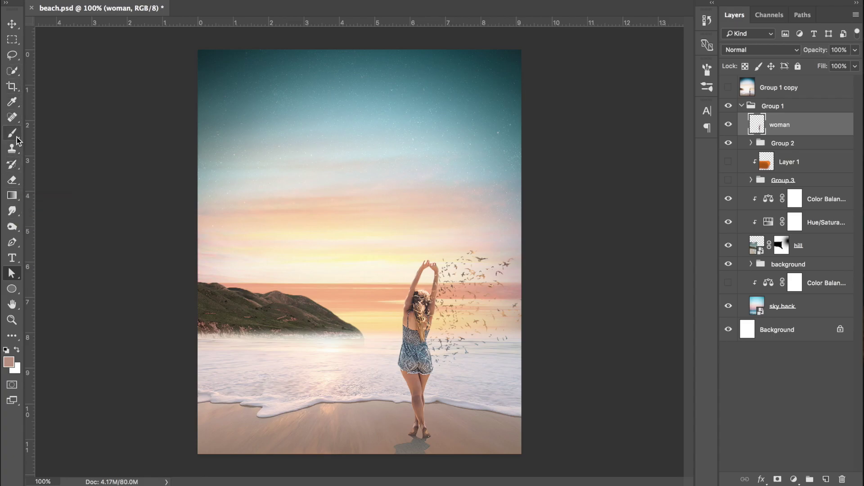
pyautogui.click(11, 228)
pyautogui.rightClick(21, 228)
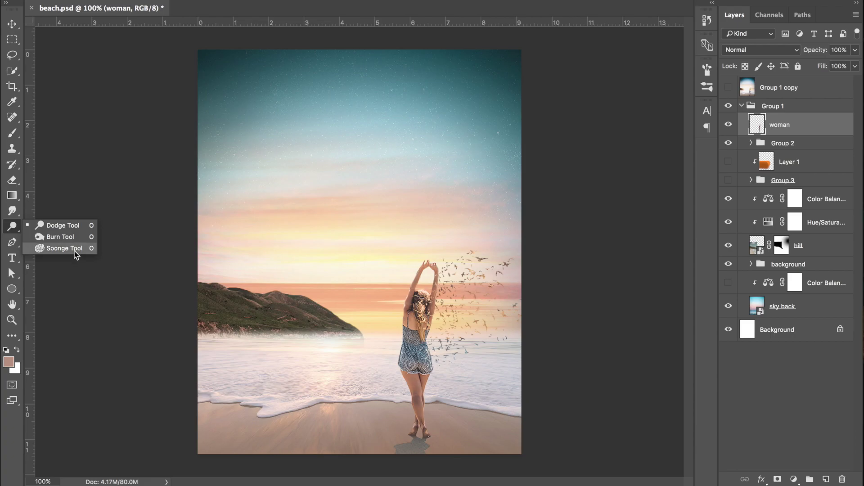
pyautogui.click(67, 229)
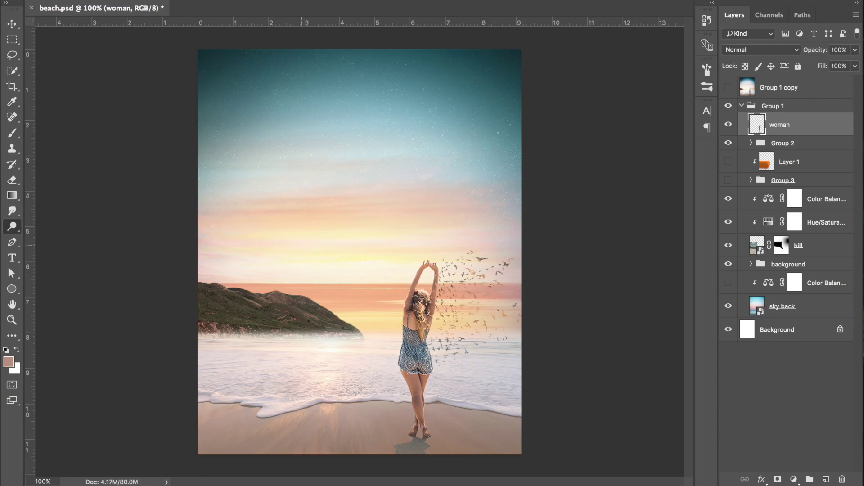
# Resize the Dodge brush to a small tip suited to working on the woman
pyautogui.press(']')
pyautogui.press(']')
pyautogui.press(']')
pyautogui.press(']')
pyautogui.press('[')
pyautogui.press('[')
pyautogui.press('[')
pyautogui.press('[')
pyautogui.press('[')
pyautogui.press(']')
pyautogui.press(']')
pyautogui.press(']')
pyautogui.press(']')
pyautogui.press(']')
pyautogui.press(']')
pyautogui.press('[')
pyautogui.press('[')
pyautogui.press('[')
pyautogui.press('[')
pyautogui.hotkey('ctrl', '+')
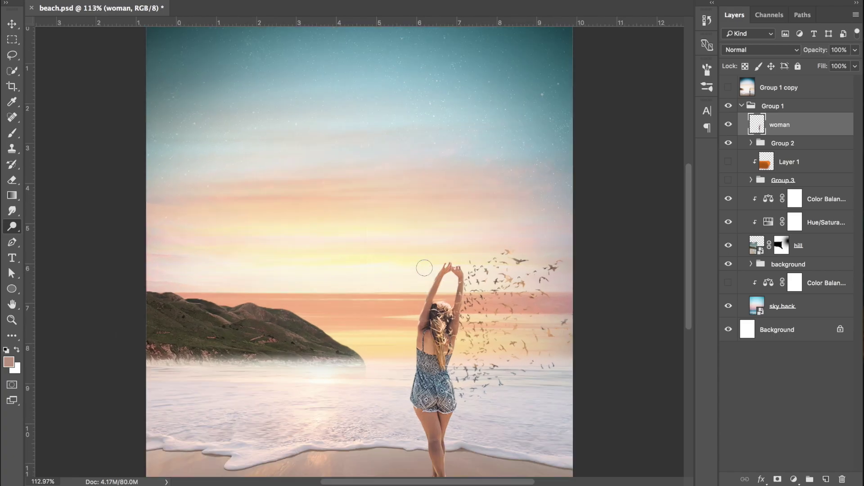
pyautogui.scroll(3, 425, 268)
pyautogui.scroll(-5, 424, 268)
pyautogui.hscroll(4, 424, 268)
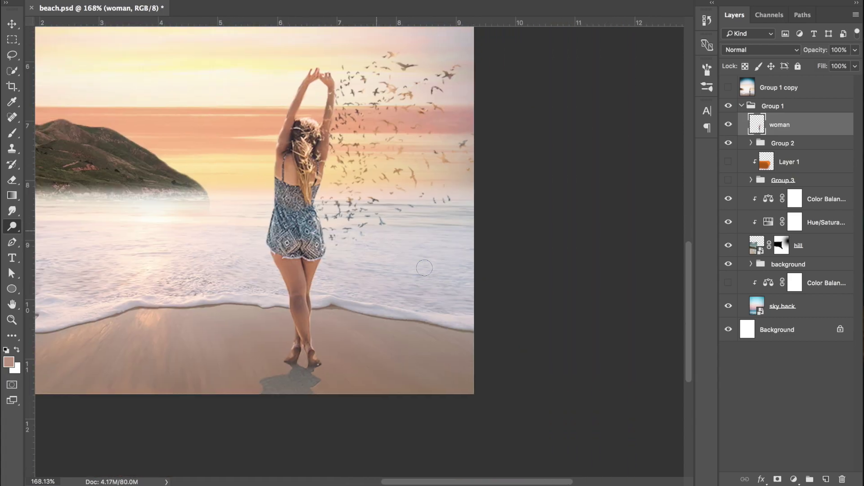
pyautogui.scroll(3, 425, 268)
pyautogui.hscroll(-5, 425, 267)
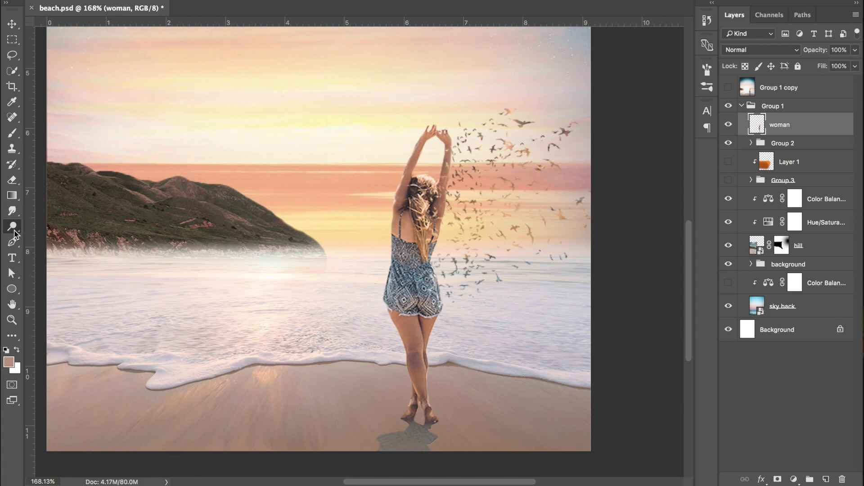
# Try brightening the woman's patterned romper with the Dodge tool, and undo the stroke
pyautogui.rightClick(14, 231)
pyautogui.click(74, 228)
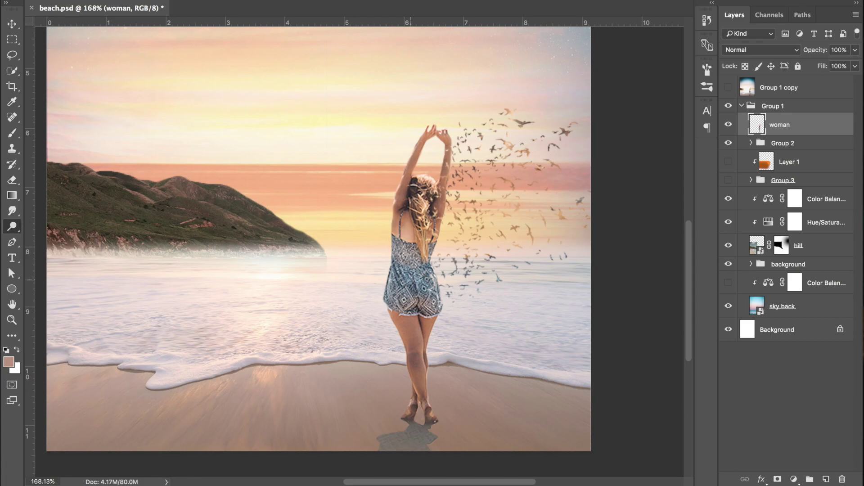
pyautogui.moveTo(419, 327)
pyautogui.mouseDown()
pyautogui.moveTo(403, 343)
pyautogui.moveTo(427, 369)
pyautogui.moveTo(405, 351)
pyautogui.moveTo(419, 253)
pyautogui.moveTo(408, 225)
pyautogui.moveTo(423, 291)
pyautogui.mouseUp()
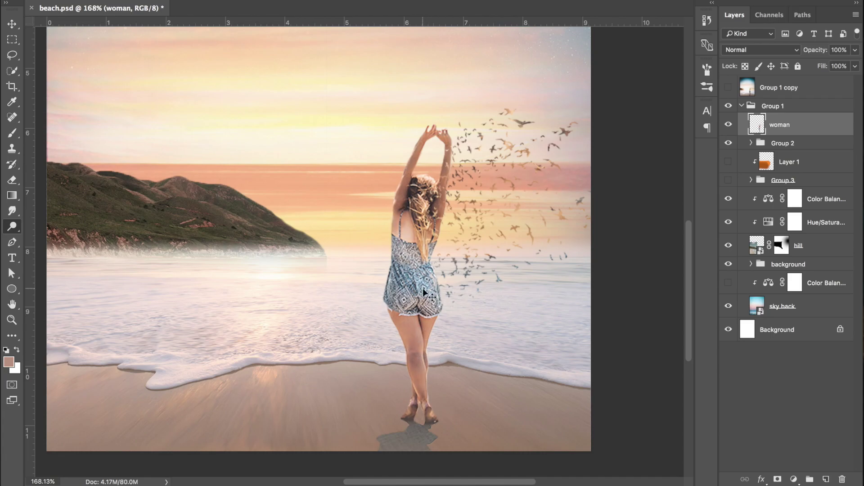
pyautogui.press('super+z')
pyautogui.press('super+z')
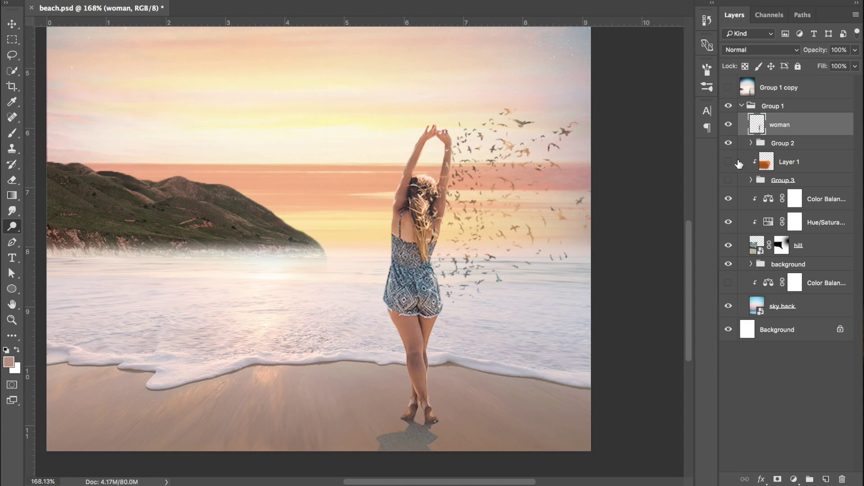
# Turn on the full flare layer inside Group 2, and collapse the group
pyautogui.click(751, 143)
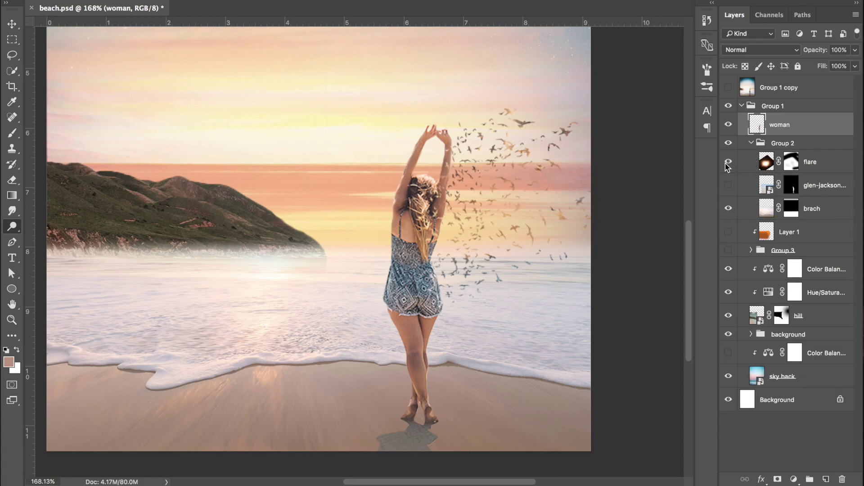
pyautogui.click(727, 163)
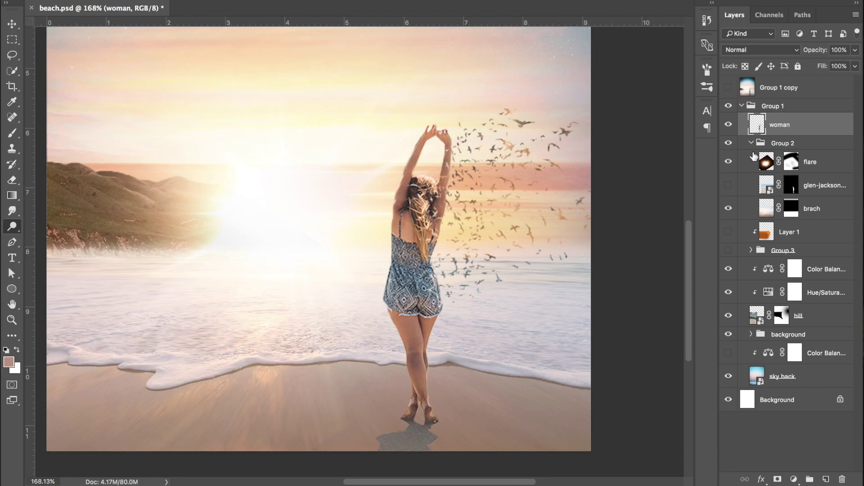
pyautogui.click(751, 143)
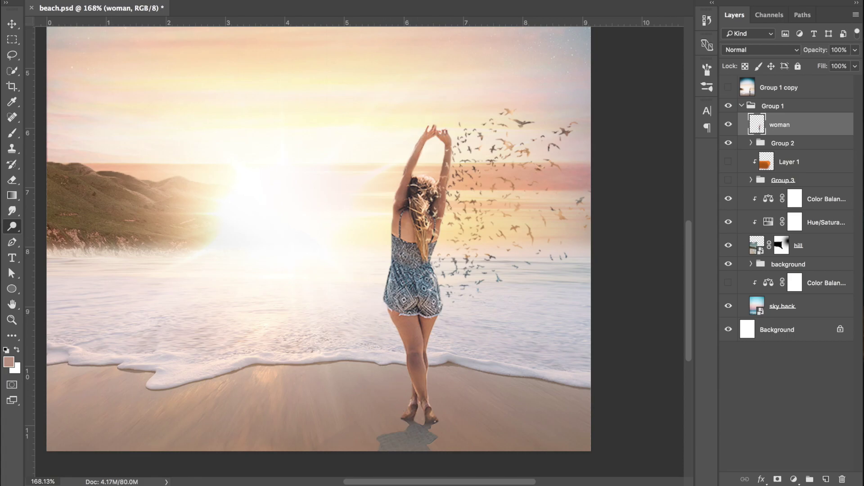
# Set the Dodge brush to the 60 px round preset with 0% hardness
pyautogui.rightClick(97, 63)
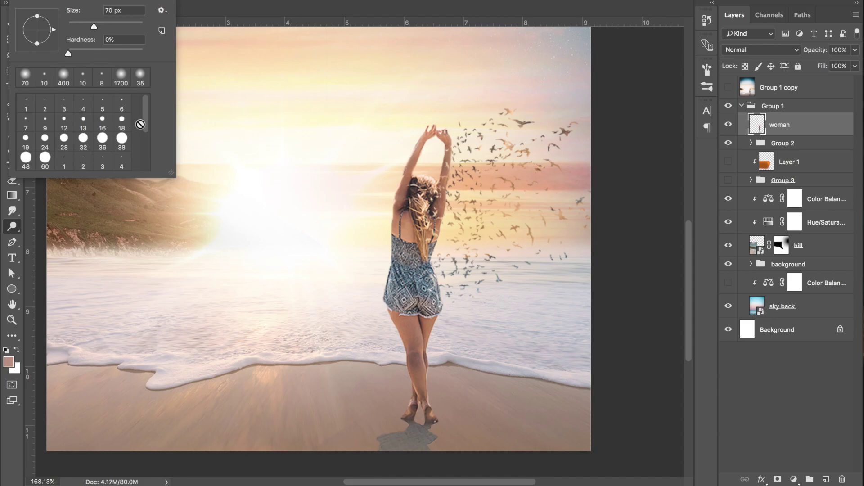
pyautogui.moveTo(146, 120); pyautogui.dragTo(146, 161)
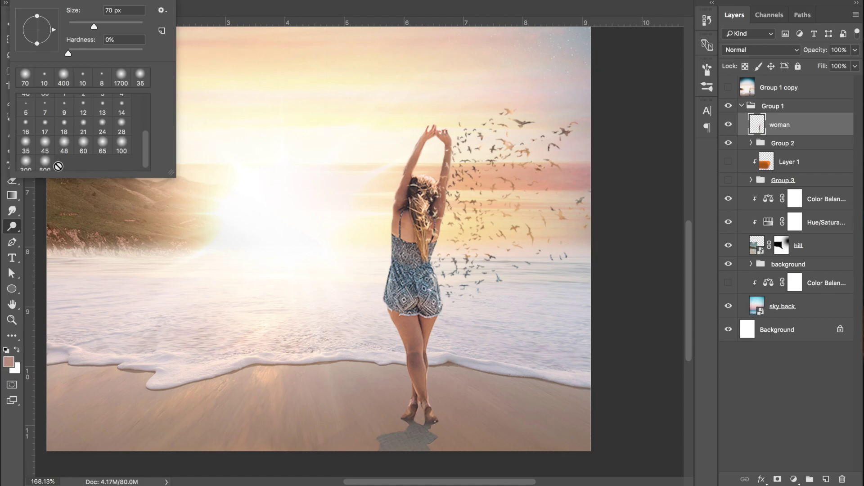
pyautogui.click(45, 162)
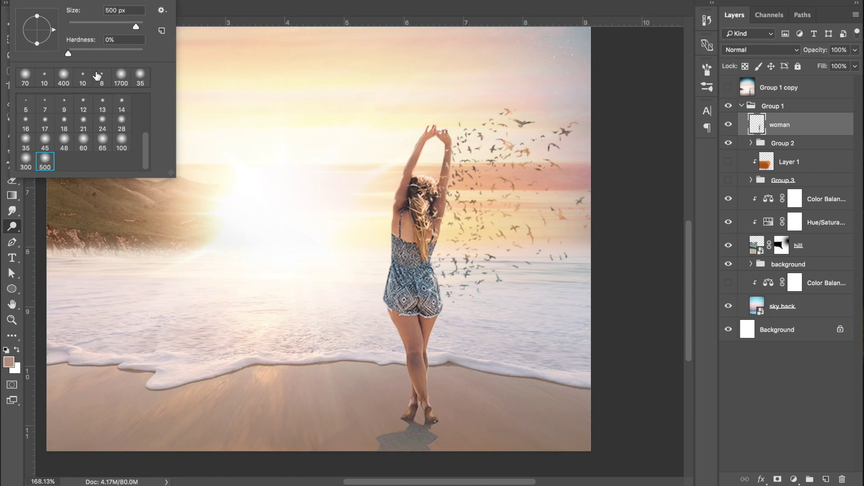
pyautogui.moveTo(147, 150); pyautogui.dragTo(148, 78)
pyautogui.click(48, 161)
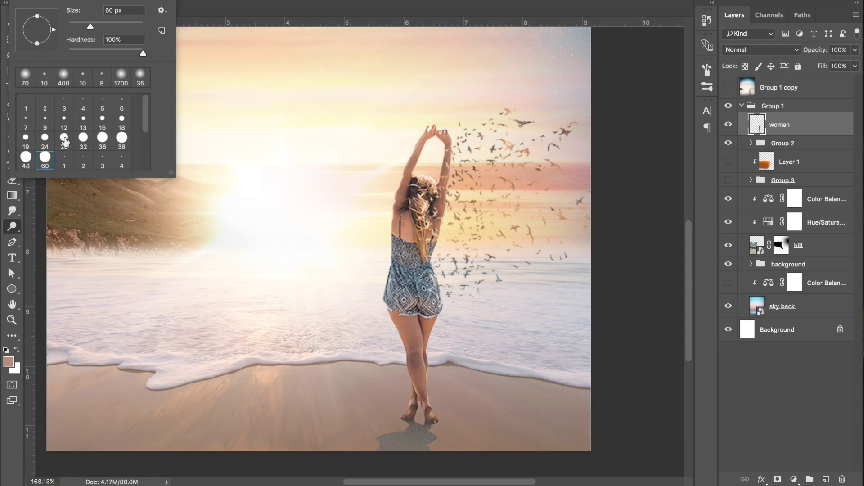
pyautogui.moveTo(143, 56); pyautogui.dragTo(68, 53)
pyautogui.click(67, 1)
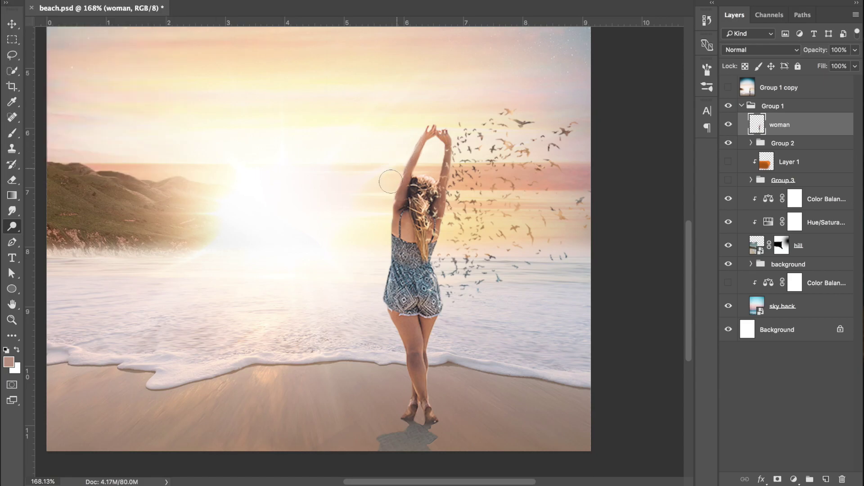
# Reduce the brush size and dodge the woman's sun-facing edge along her arm, side, romper and leg
pyautogui.press('[')
pyautogui.press('[')
pyautogui.press('[')
pyautogui.moveTo(398, 181)
pyautogui.mouseDown()
pyautogui.moveTo(383, 228)
pyautogui.moveTo(390, 213)
pyautogui.moveTo(384, 295)
pyautogui.moveTo(408, 383)
pyautogui.moveTo(402, 354)
pyautogui.moveTo(416, 389)
pyautogui.moveTo(432, 366)
pyautogui.moveTo(408, 389)
pyautogui.mouseUp()
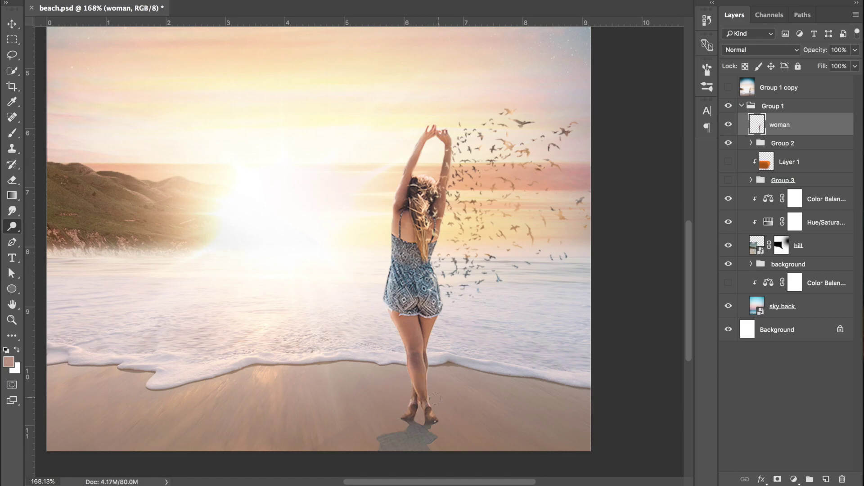
pyautogui.moveTo(414, 137)
pyautogui.mouseDown()
pyautogui.moveTo(383, 221)
pyautogui.moveTo(386, 240)
pyautogui.mouseUp()
pyautogui.moveTo(389, 203); pyautogui.dragTo(384, 285)
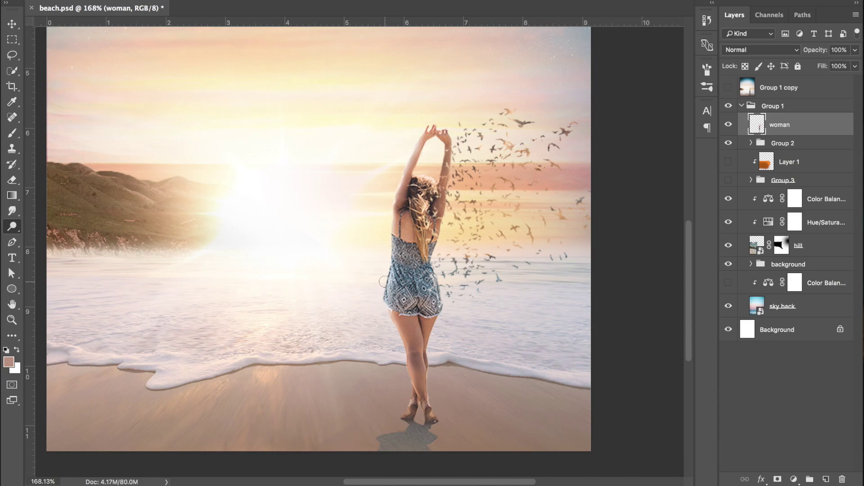
pyautogui.moveTo(391, 235); pyautogui.dragTo(391, 249)
# Duplicate the woman layer as a comparison copy, and delete the copy
pyautogui.rightClick(814, 128)
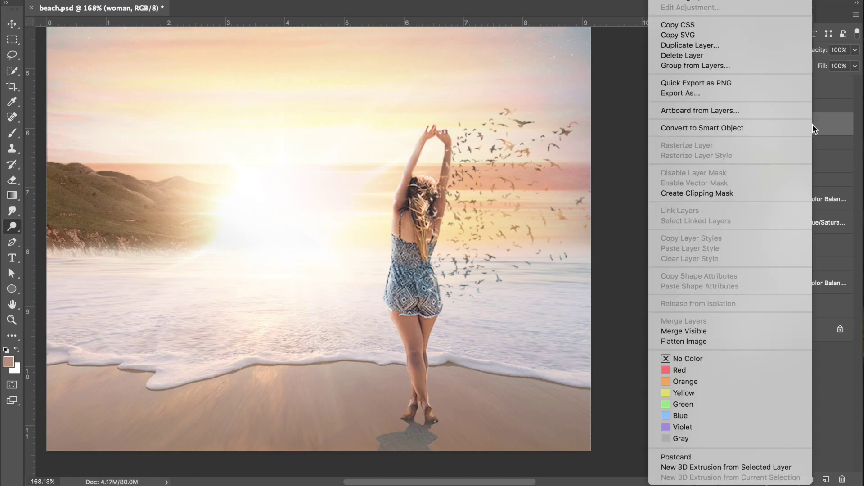
pyautogui.click(716, 45)
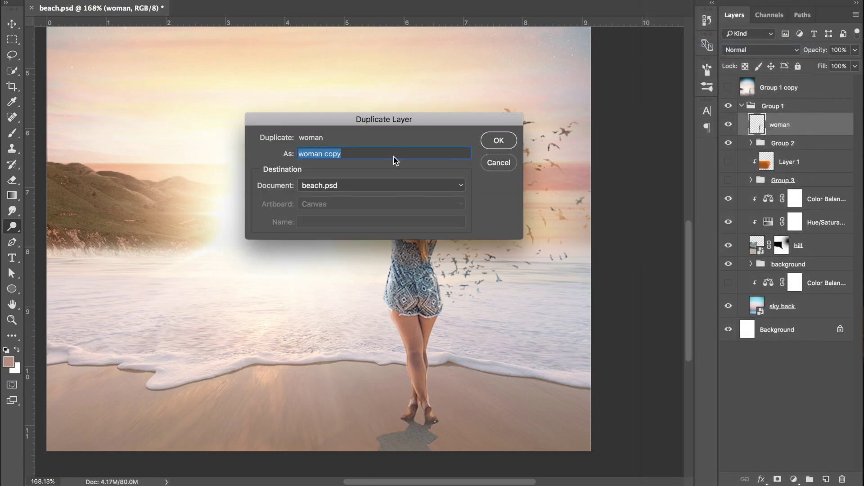
pyautogui.press('Return')
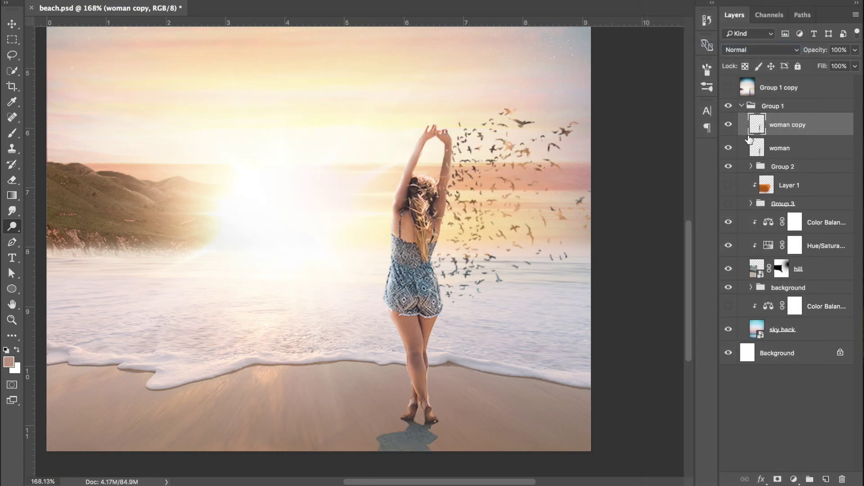
pyautogui.click(729, 126)
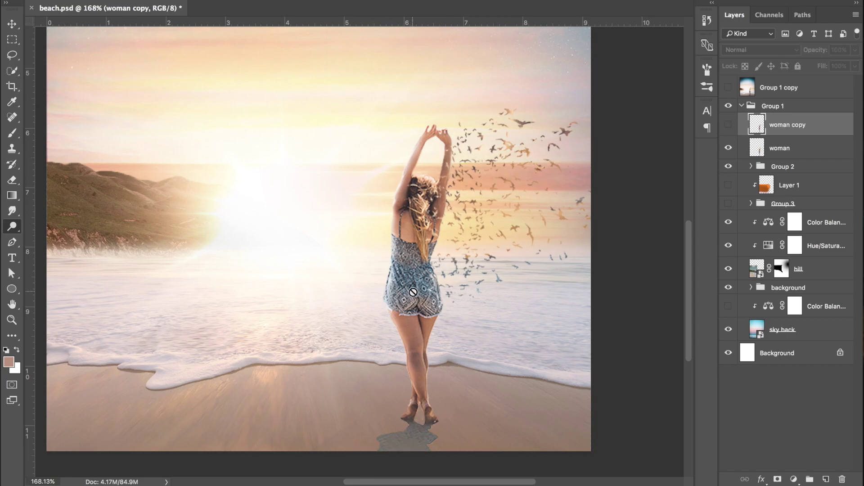
pyautogui.press('Delete')
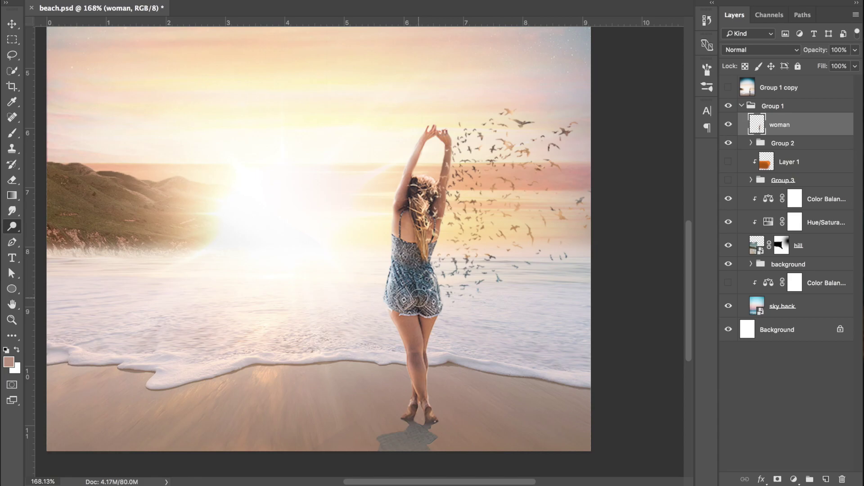
# Switch to the Burn tool and try darkening the woman's romper, undoing the stroke
pyautogui.click(17, 230)
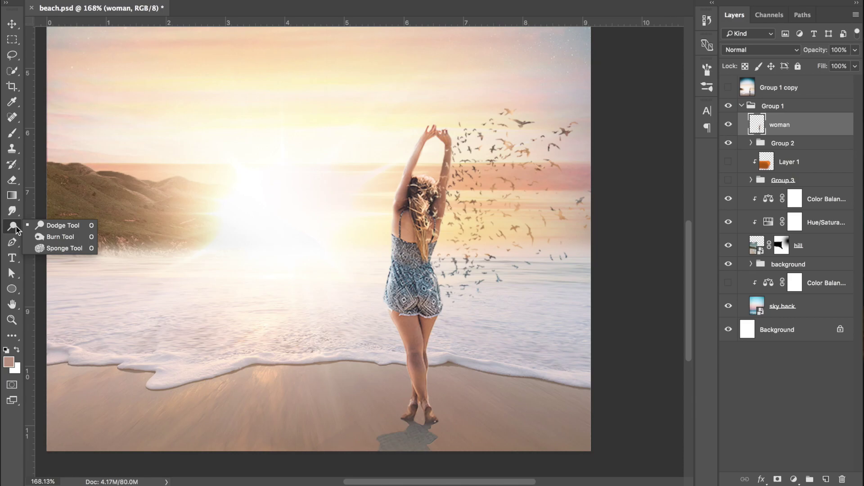
pyautogui.click(59, 237)
pyautogui.moveTo(408, 269)
pyautogui.mouseDown()
pyautogui.moveTo(417, 292)
pyautogui.moveTo(416, 253)
pyautogui.moveTo(418, 305)
pyautogui.mouseUp()
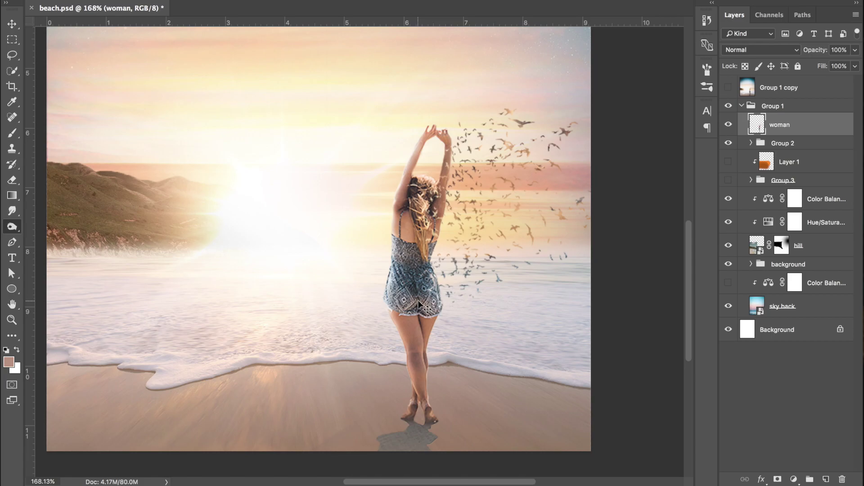
pyautogui.press('super+z')
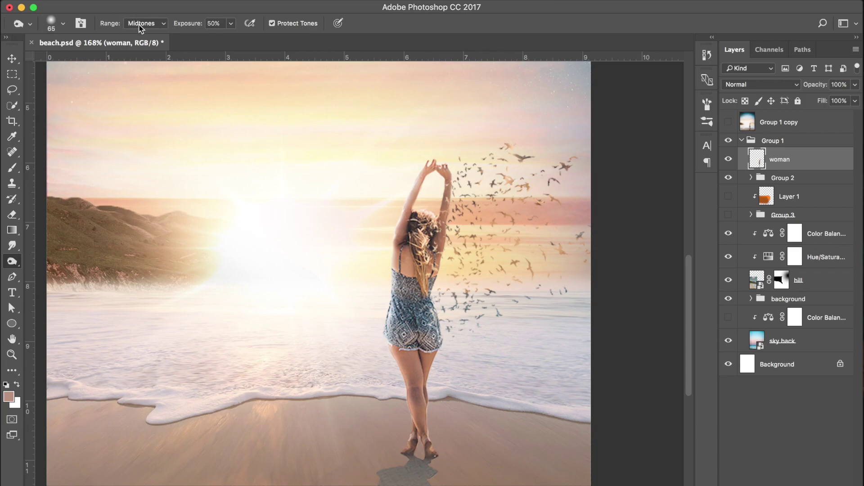
# Set the Burn tool's range to Shadows and try darkening the woman's legs, undoing the stroke
pyautogui.click(161, 22)
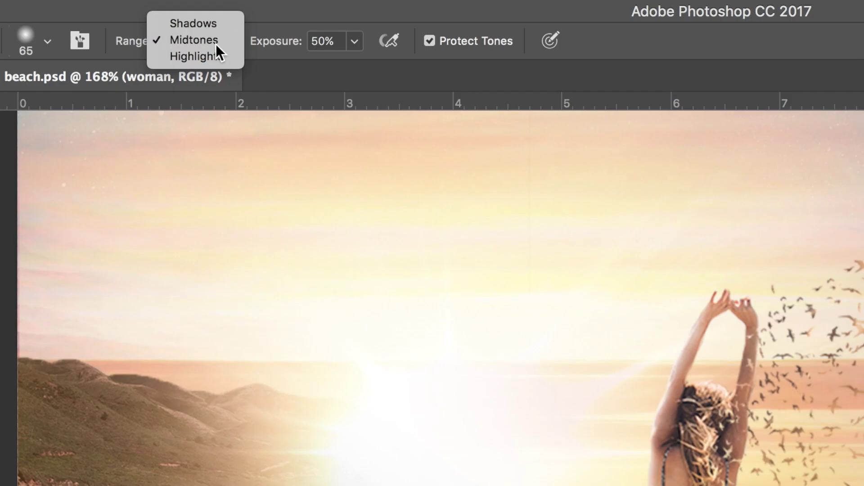
pyautogui.click(215, 44)
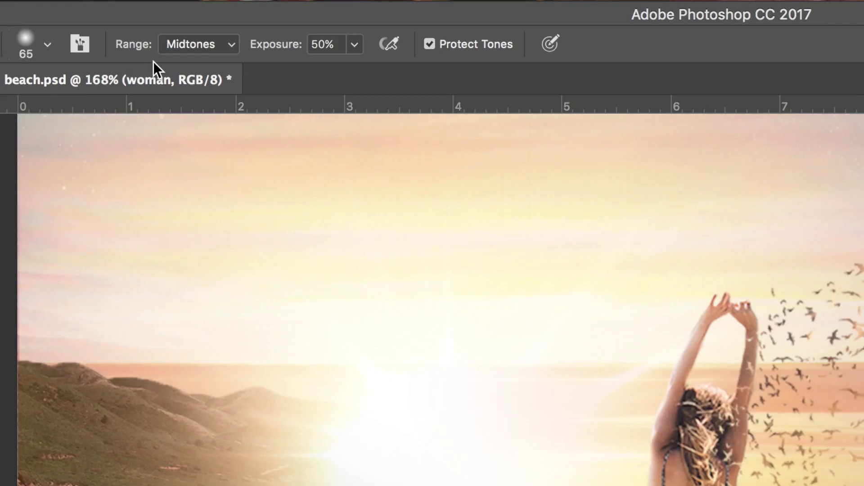
pyautogui.click(190, 41)
pyautogui.click(213, 25)
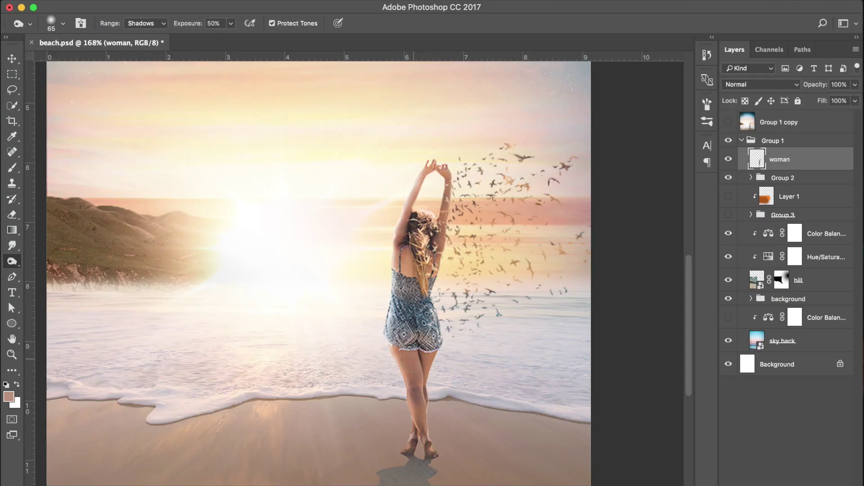
pyautogui.moveTo(422, 361); pyautogui.dragTo(421, 434)
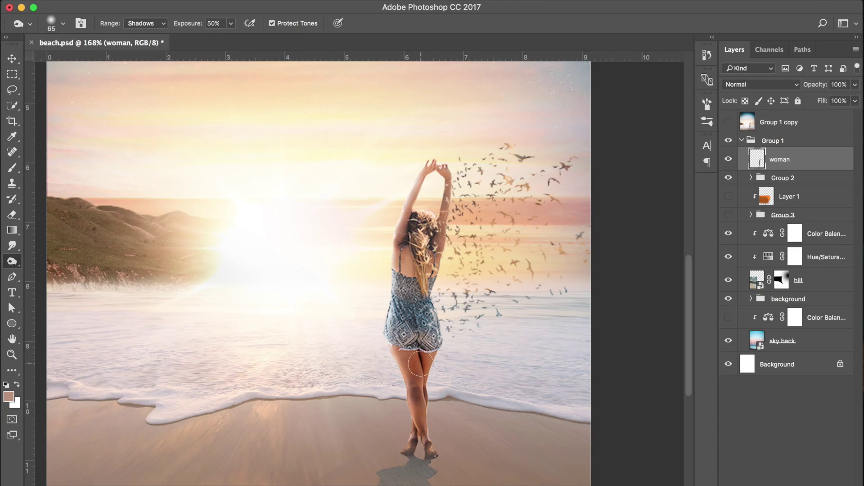
pyautogui.press('super+z')
pyautogui.press('super+z')
# Set the Burn tool's range to Midtones and darken the woman's back and romper
pyautogui.click(159, 23)
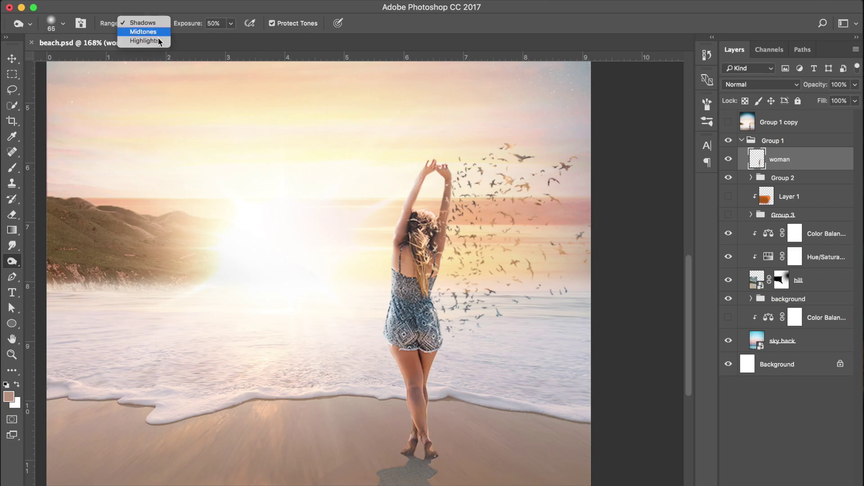
pyautogui.click(158, 42)
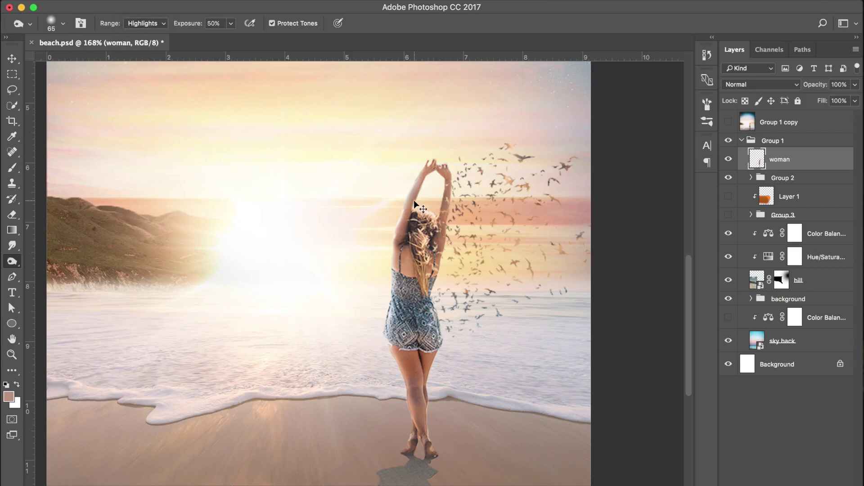
pyautogui.click(146, 24)
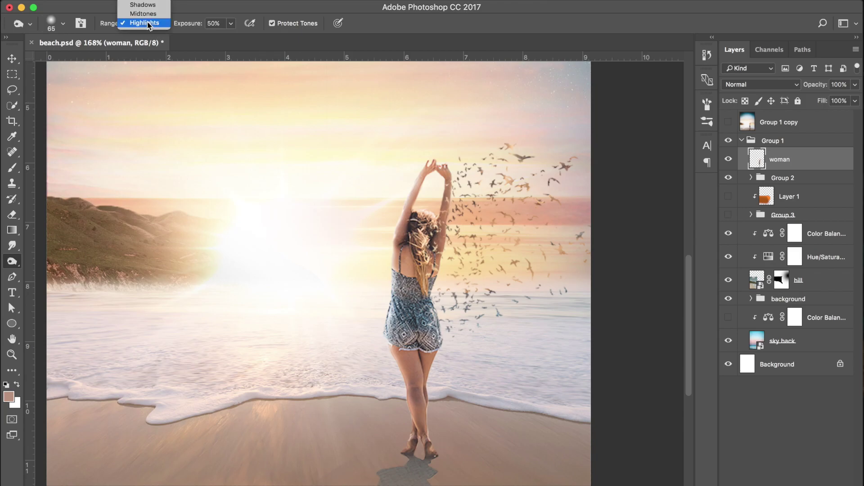
pyautogui.click(147, 14)
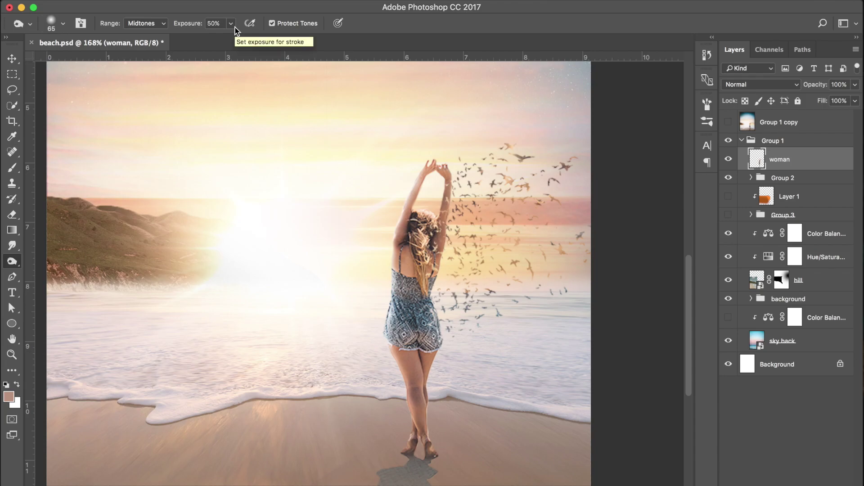
pyautogui.moveTo(412, 262)
pyautogui.mouseDown()
pyautogui.moveTo(424, 351)
pyautogui.moveTo(411, 337)
pyautogui.moveTo(420, 365)
pyautogui.moveTo(425, 357)
pyautogui.moveTo(429, 413)
pyautogui.moveTo(420, 390)
pyautogui.moveTo(419, 406)
pyautogui.moveTo(427, 436)
pyautogui.moveTo(414, 353)
pyautogui.mouseUp()
# Reduce the Burn brush size to 40 and darken the woman's hair, lower romper, ankles and the hand and arm nearest the birds
pyautogui.press('[')
pyautogui.press('[')
pyautogui.press('[')
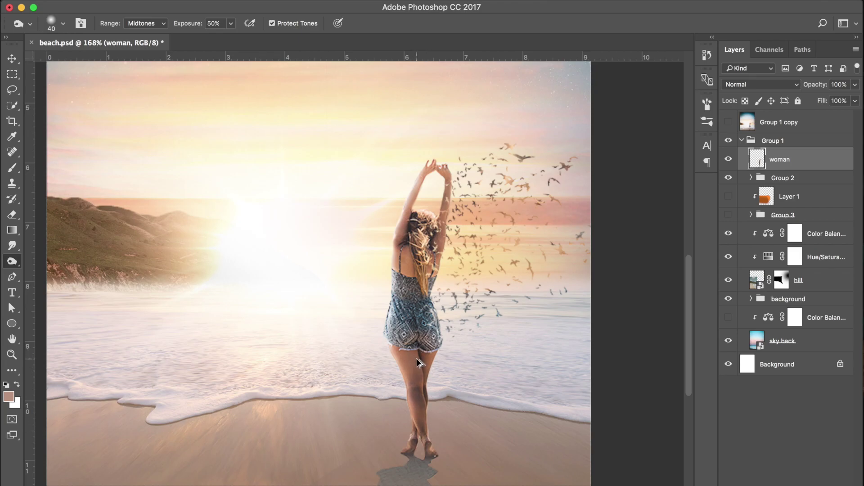
pyautogui.moveTo(414, 222)
pyautogui.mouseDown()
pyautogui.moveTo(419, 255)
pyautogui.moveTo(414, 232)
pyautogui.moveTo(415, 248)
pyautogui.mouseUp()
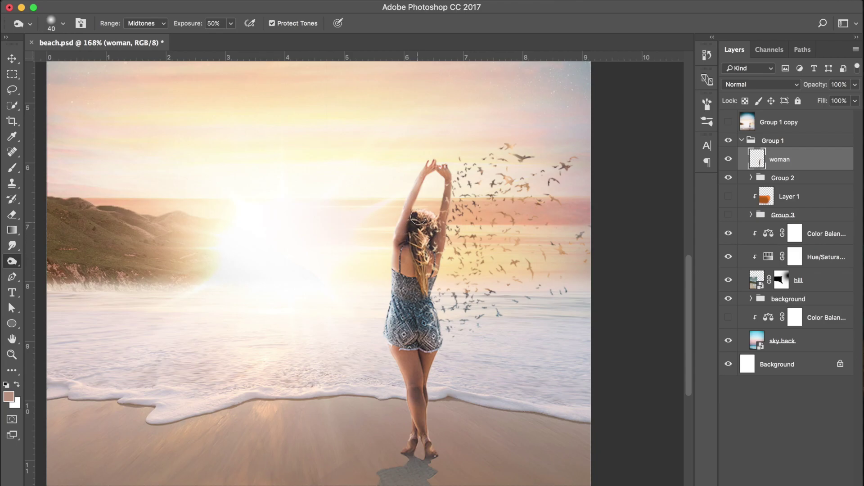
pyautogui.moveTo(402, 312)
pyautogui.mouseDown()
pyautogui.moveTo(404, 347)
pyautogui.moveTo(431, 347)
pyautogui.mouseUp()
pyautogui.moveTo(422, 429)
pyautogui.mouseDown()
pyautogui.moveTo(414, 451)
pyautogui.moveTo(430, 447)
pyautogui.moveTo(430, 457)
pyautogui.moveTo(413, 445)
pyautogui.mouseUp()
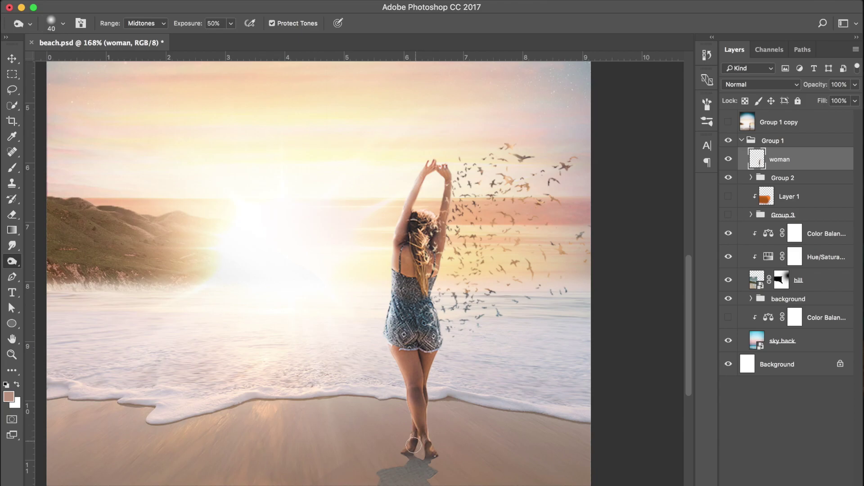
pyautogui.moveTo(449, 159); pyautogui.dragTo(452, 185)
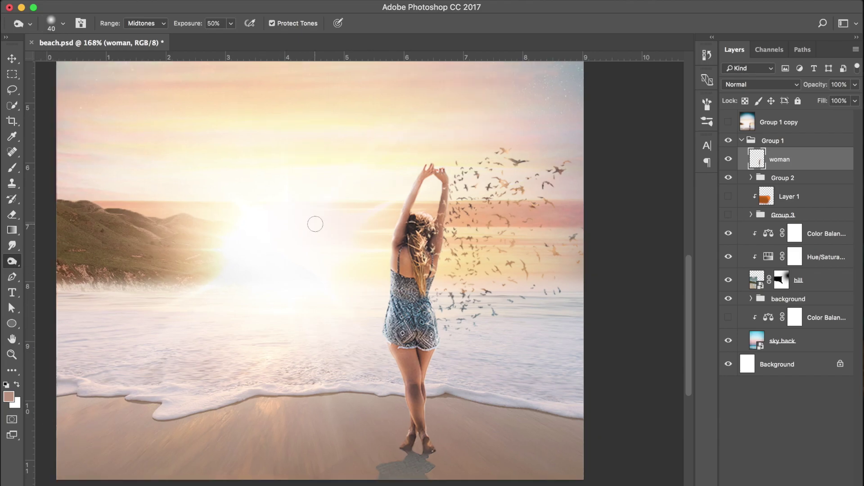
# Add a new layer above the woman layer and choose the Gradient tool with the Linear style
pyautogui.press('super+minus')
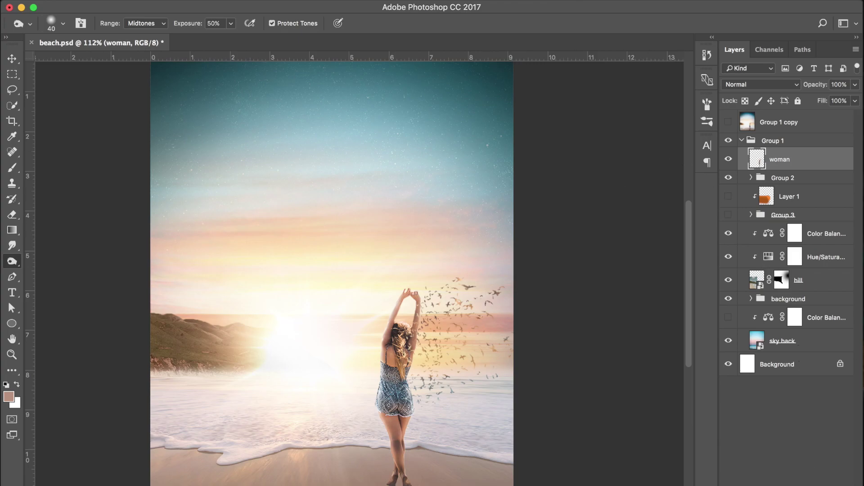
pyautogui.press('alt+shift+super+n')
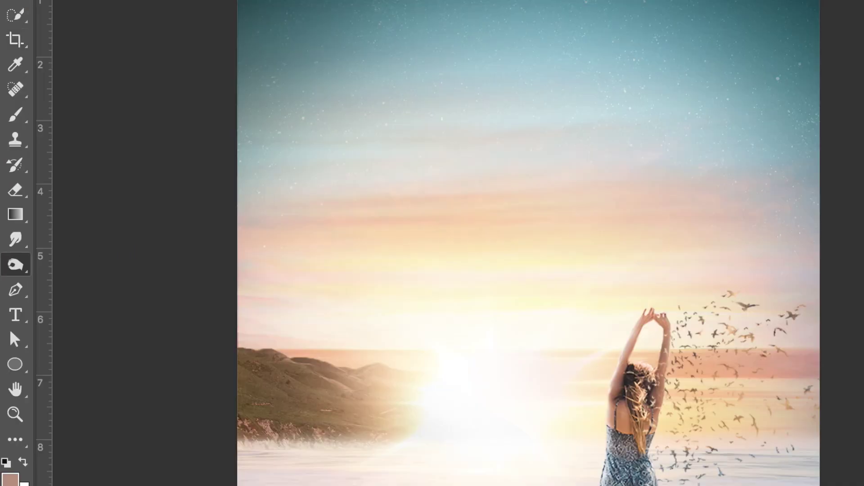
pyautogui.click(21, 217)
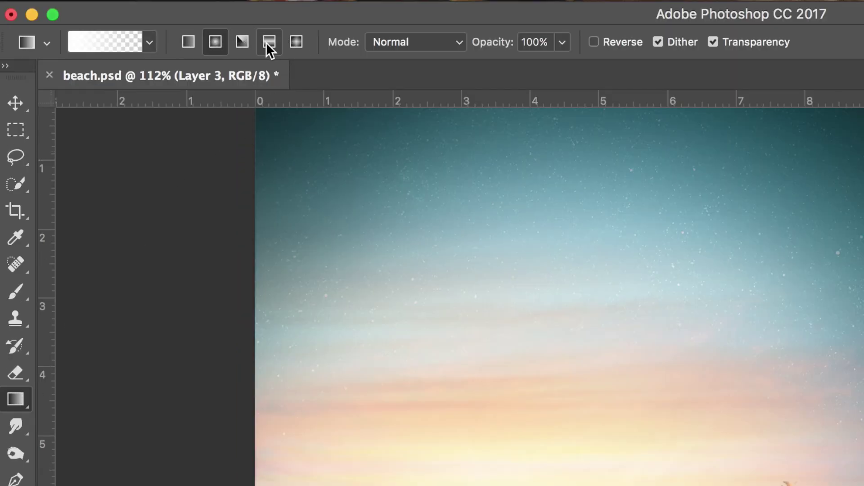
pyautogui.click(193, 44)
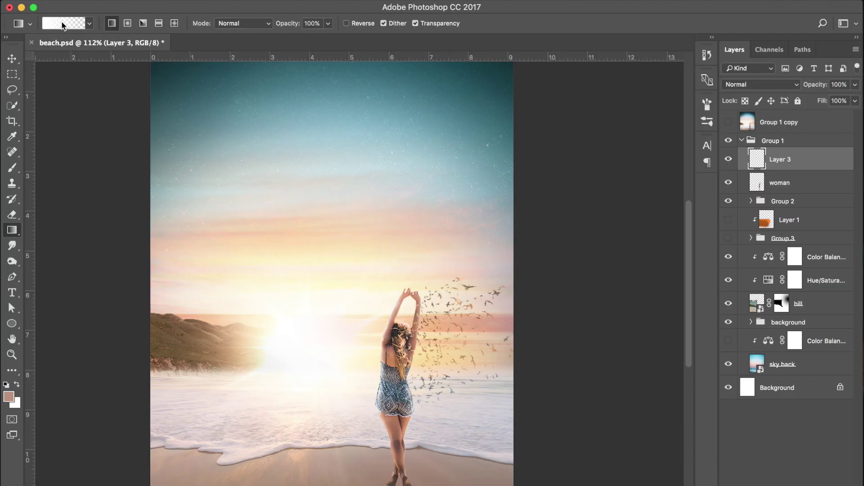
# Edit the gradient's color stop at location 0% to dark red 390000, keeping the fade to transparent
pyautogui.click(101, 38)
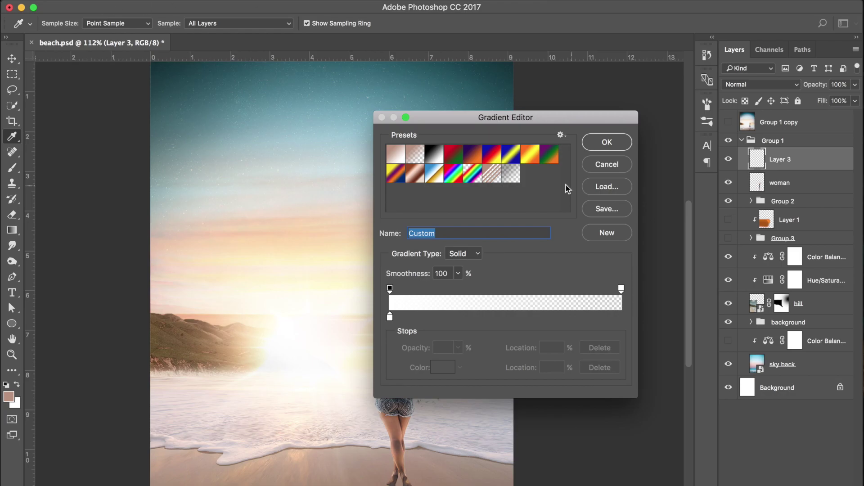
pyautogui.moveTo(513, 120); pyautogui.dragTo(384, 104)
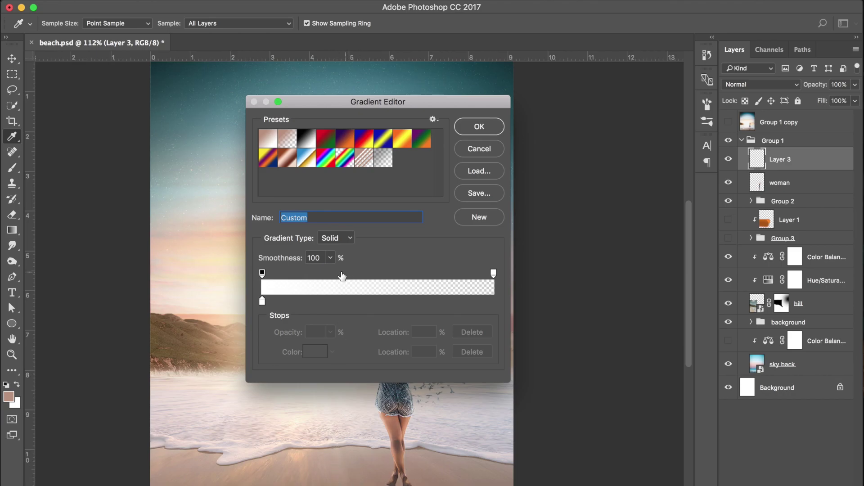
pyautogui.click(262, 301)
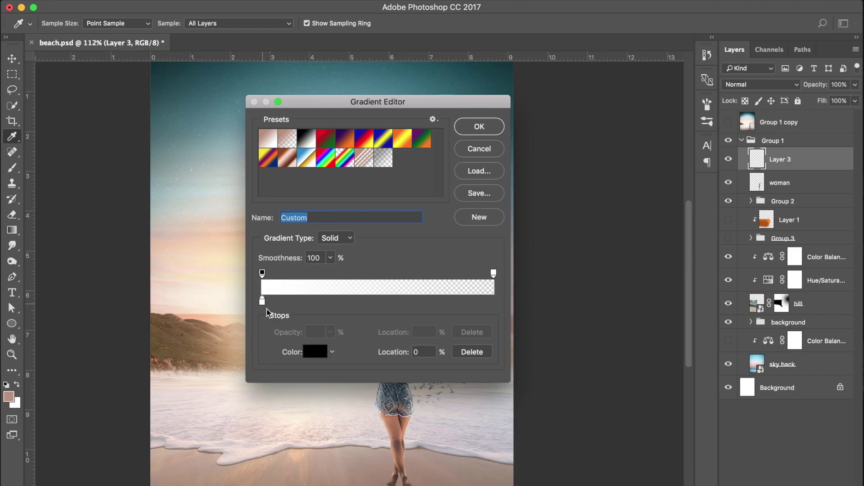
pyautogui.click(314, 352)
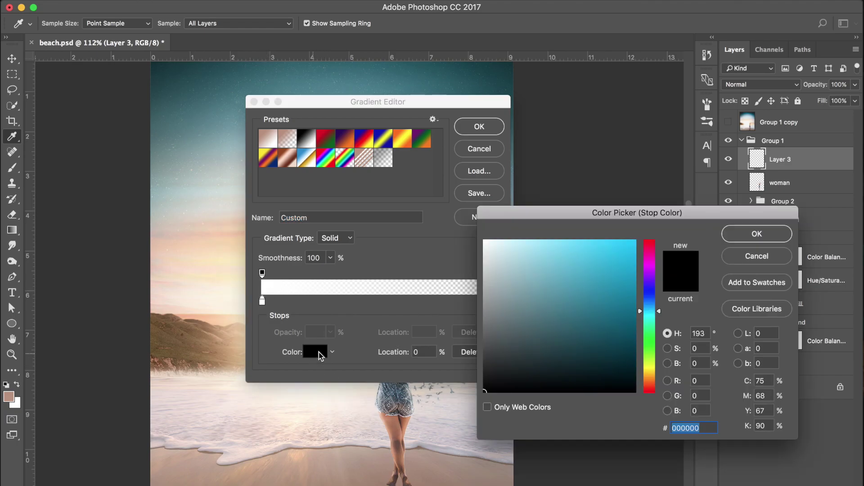
pyautogui.click(628, 250)
pyautogui.moveTo(627, 250)
pyautogui.mouseDown()
pyautogui.moveTo(627, 291)
pyautogui.moveTo(575, 345)
pyautogui.moveTo(582, 290)
pyautogui.mouseUp()
pyautogui.moveTo(654, 278); pyautogui.dragTo(651, 367)
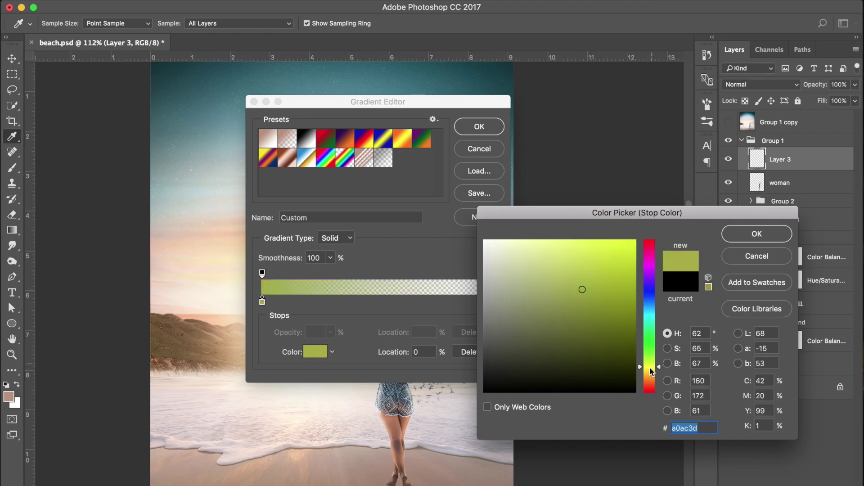
pyautogui.click(651, 392)
pyautogui.moveTo(610, 345)
pyautogui.mouseDown()
pyautogui.moveTo(506, 328)
pyautogui.moveTo(475, 345)
pyautogui.moveTo(644, 343)
pyautogui.moveTo(644, 335)
pyautogui.moveTo(647, 362)
pyautogui.mouseUp()
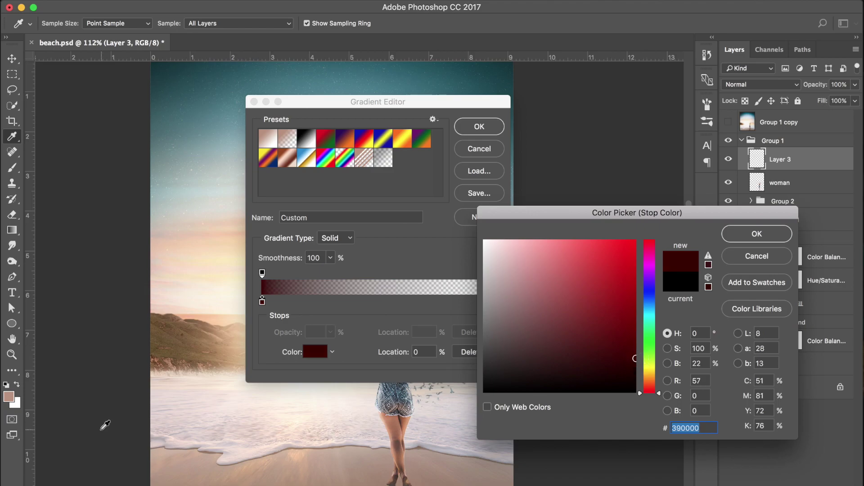
pyautogui.click(773, 237)
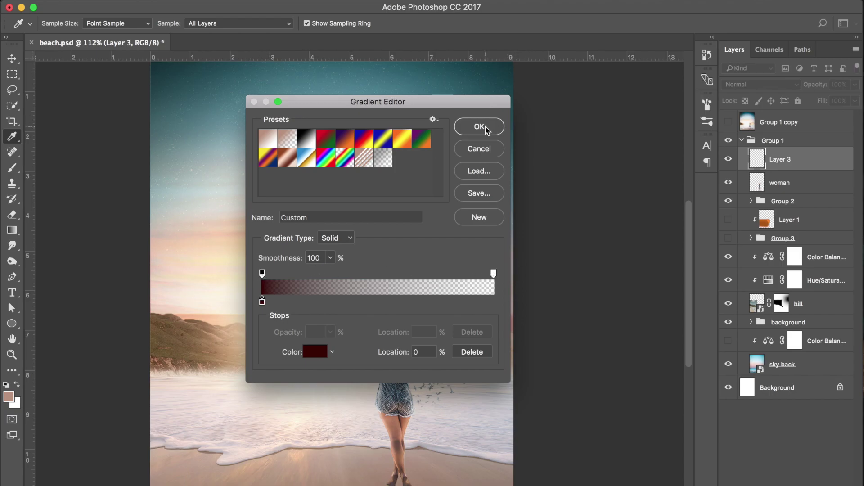
pyautogui.click(486, 129)
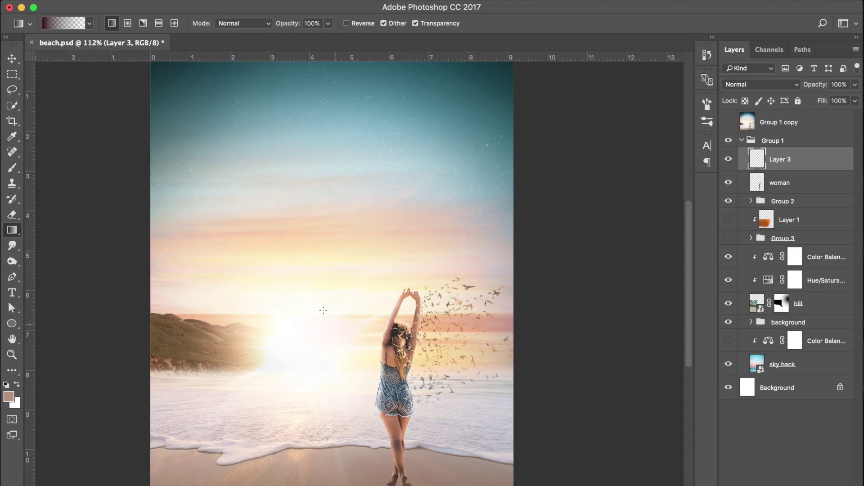
# Try a linear dark red gradient from the sun flare up into the sky, and delete its layer
pyautogui.moveTo(317, 350); pyautogui.dragTo(319, 194)
pyautogui.moveTo(318, 193); pyautogui.dragTo(318, 193)
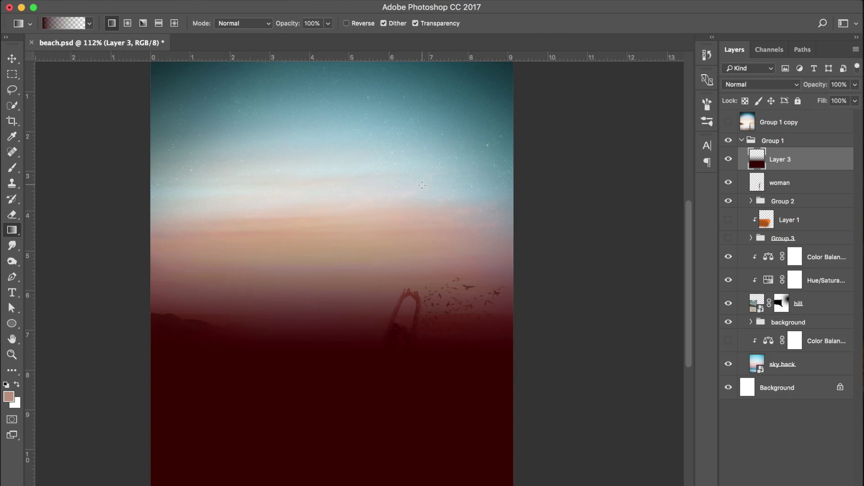
pyautogui.press('Delete')
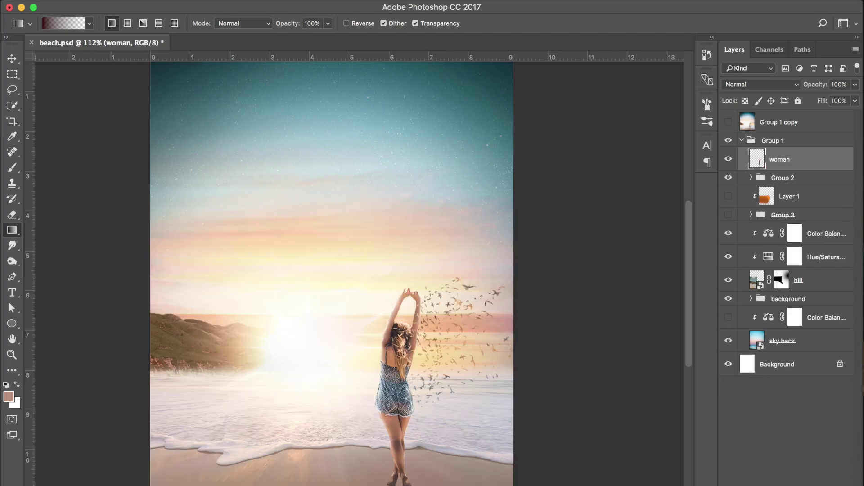
# Add a new layer, draw a linear dark red gradient from below the canvas up over the water, and compare with it hidden
pyautogui.press('super+shift+alt+n')
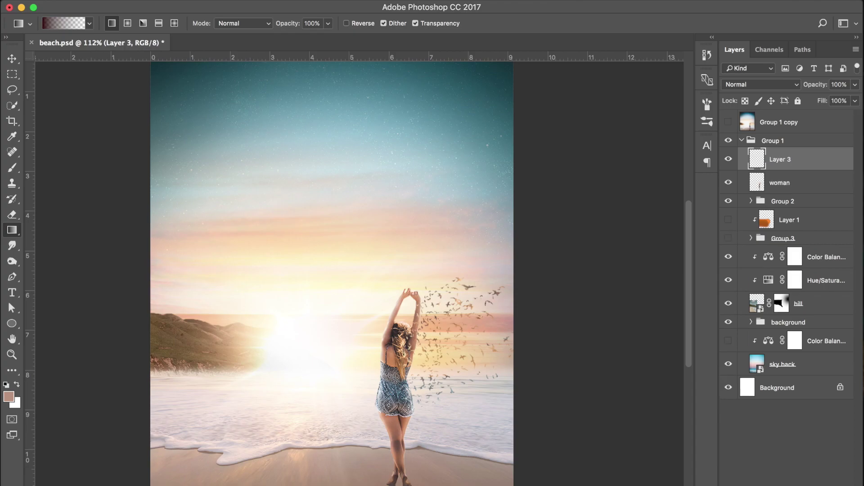
pyautogui.scroll(-5, 373, 289)
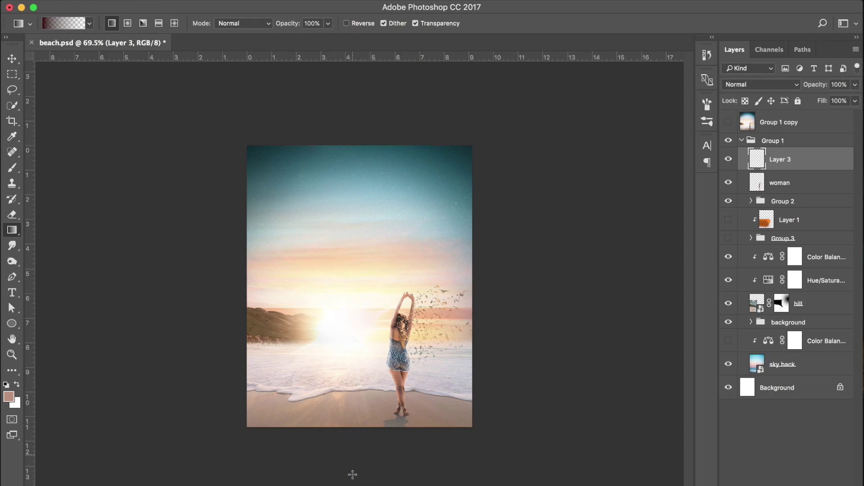
pyautogui.moveTo(361, 485)
pyautogui.mouseDown()
pyautogui.moveTo(363, 288)
pyautogui.moveTo(496, 266)
pyautogui.moveTo(362, 261)
pyautogui.moveTo(365, 279)
pyautogui.mouseUp()
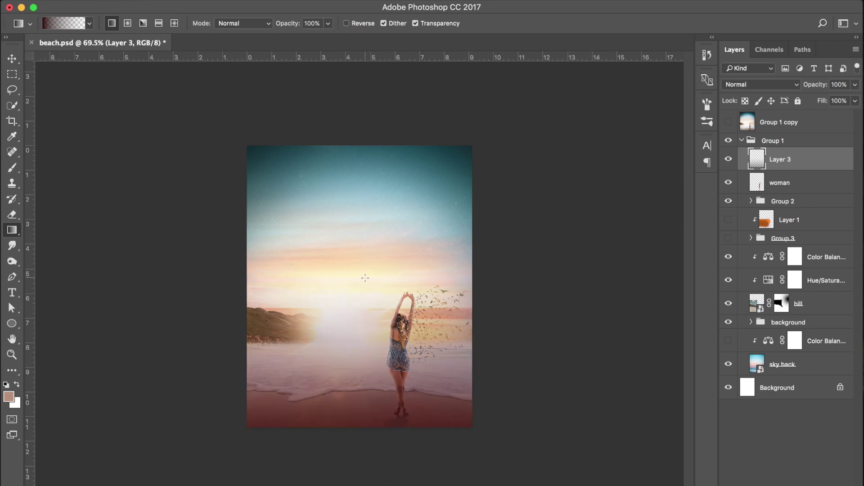
pyautogui.moveTo(363, 484); pyautogui.dragTo(362, 341)
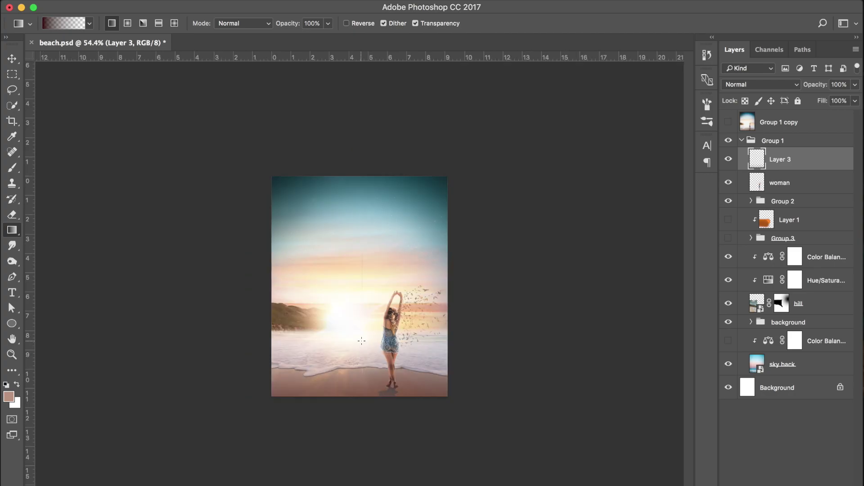
pyautogui.scroll(5, 362, 341)
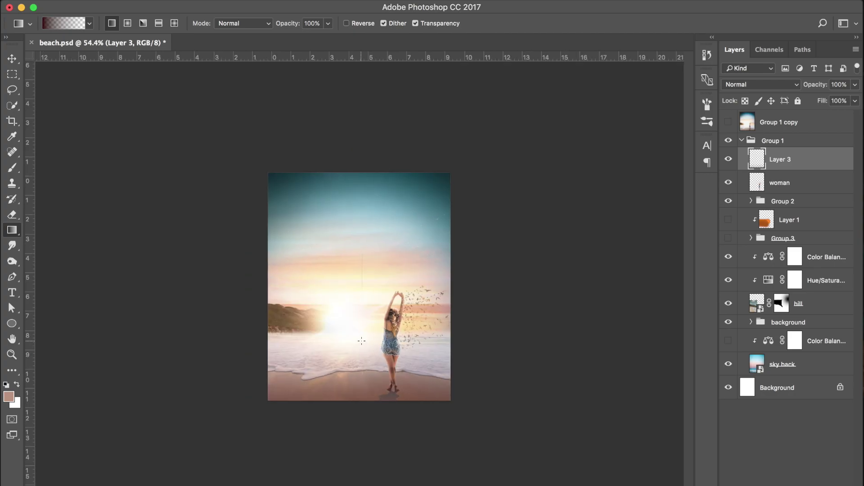
pyautogui.scroll(4, 362, 342)
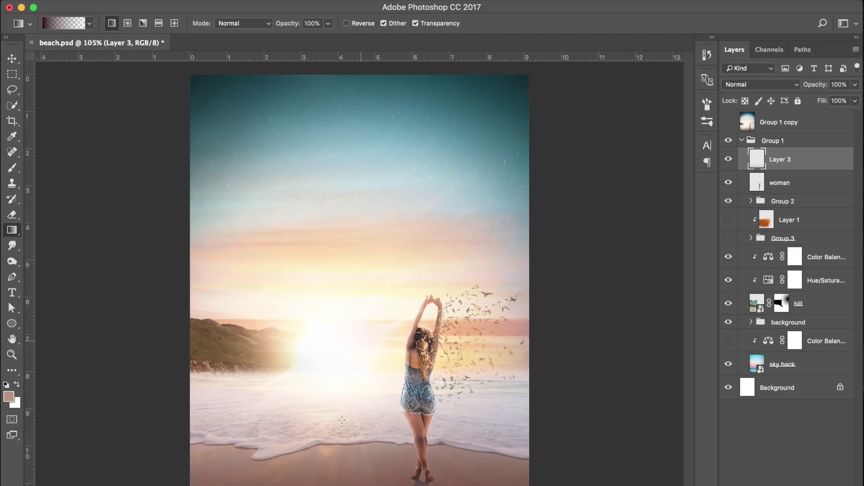
pyautogui.click(729, 161)
pyautogui.click(729, 161)
# Try radial dark red gradients over the sky on another new layer, and delete both gradient layers
pyautogui.click(128, 23)
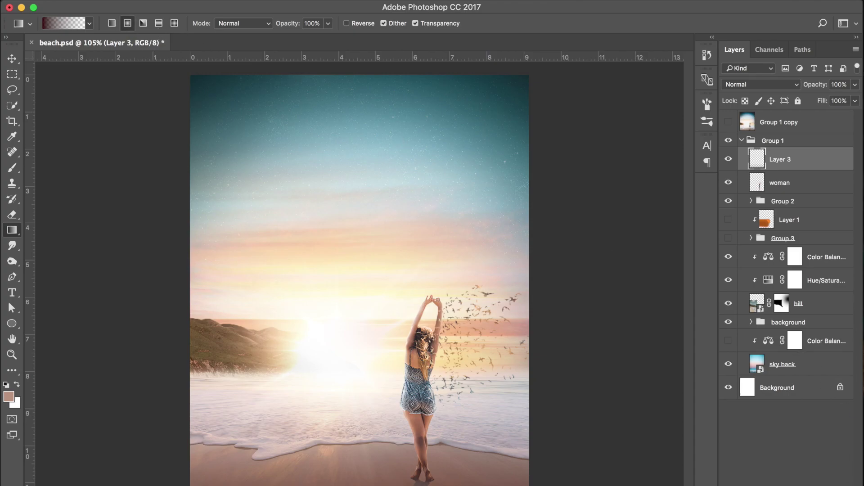
pyautogui.press('alt+shift+super+n')
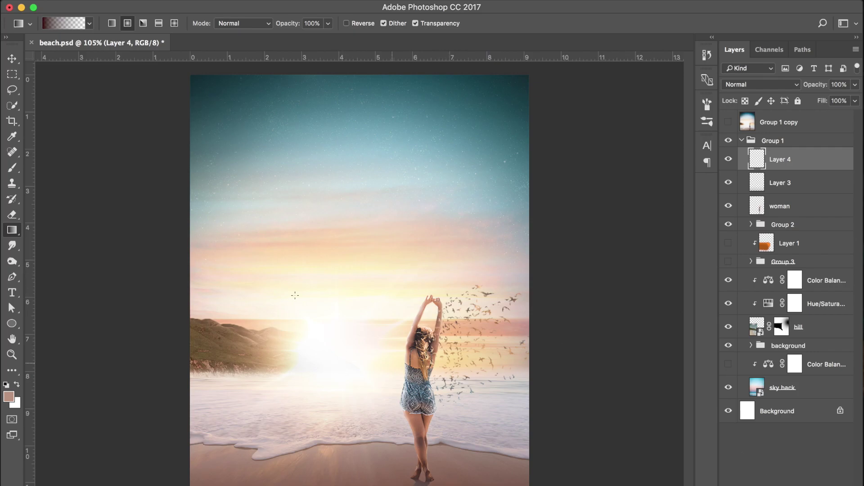
pyautogui.moveTo(346, 260); pyautogui.dragTo(434, 190)
pyautogui.moveTo(434, 190); pyautogui.dragTo(434, 190)
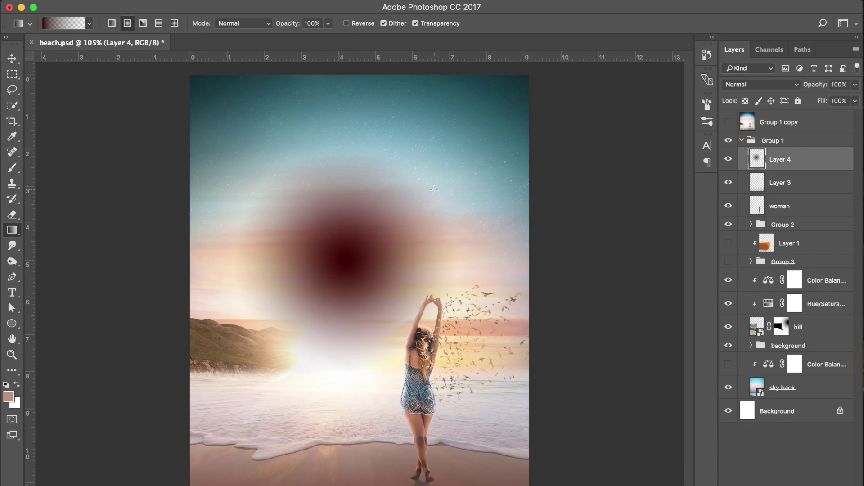
pyautogui.moveTo(353, 253); pyautogui.dragTo(396, 199)
pyautogui.press('Delete')
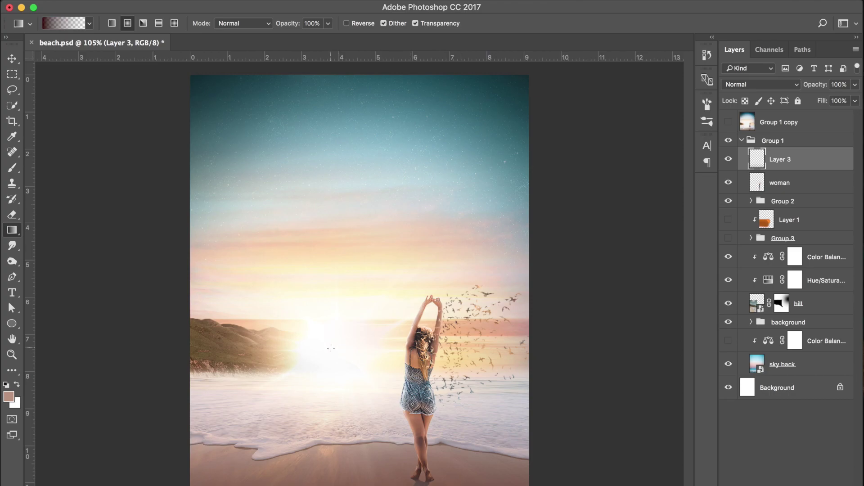
pyautogui.press('Delete')
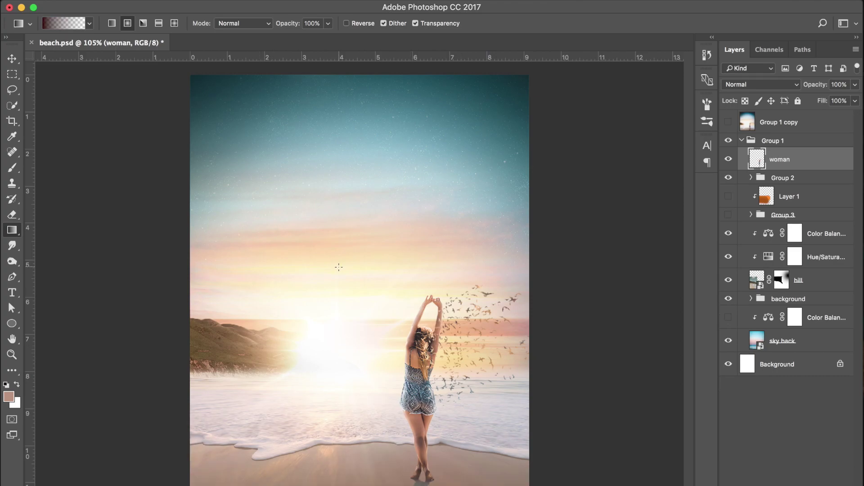